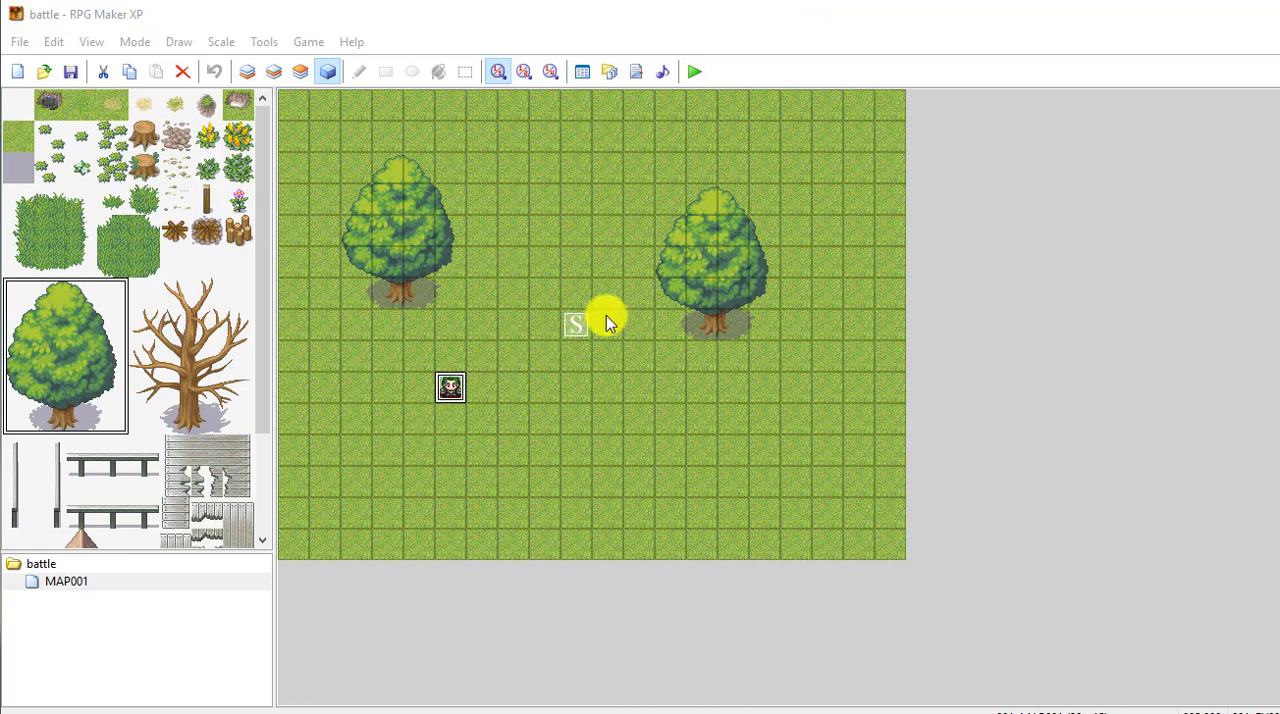
Step: Start a playtest of the game and talk to the green-haired character to begin the battle
click(695, 73)
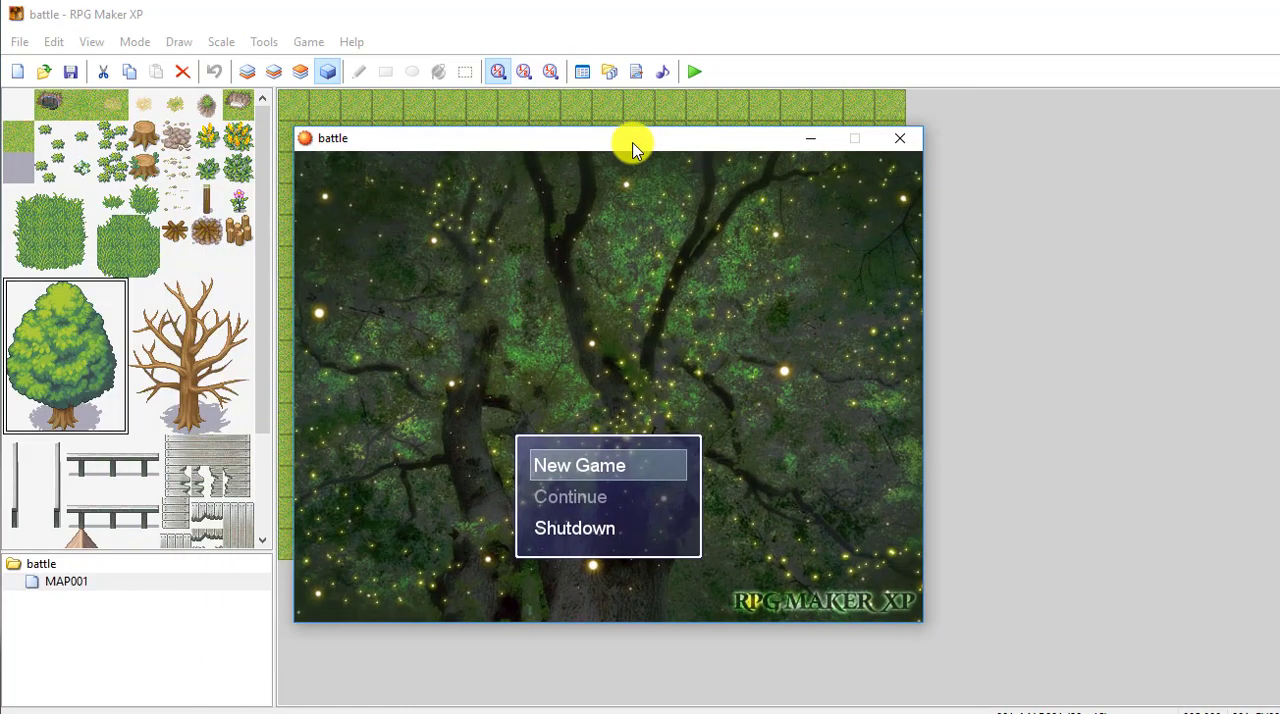
drag(629, 143, 634, 143)
key(Return)
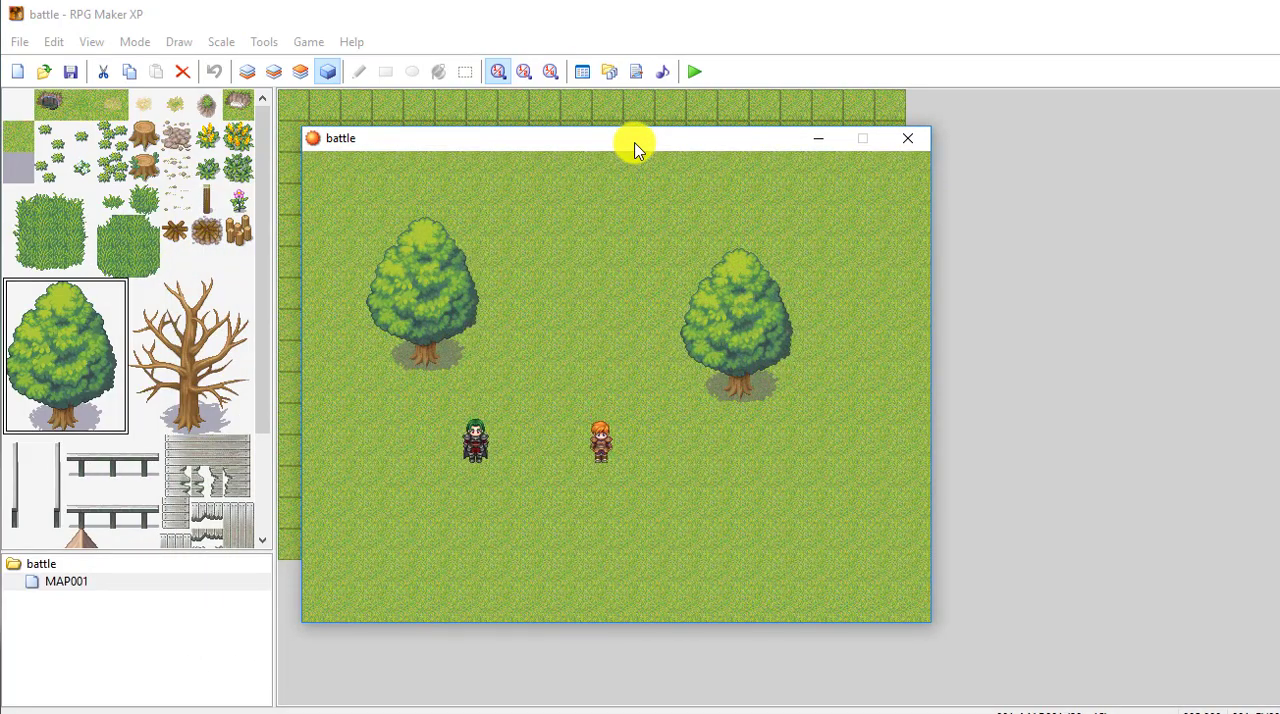
key(Return)
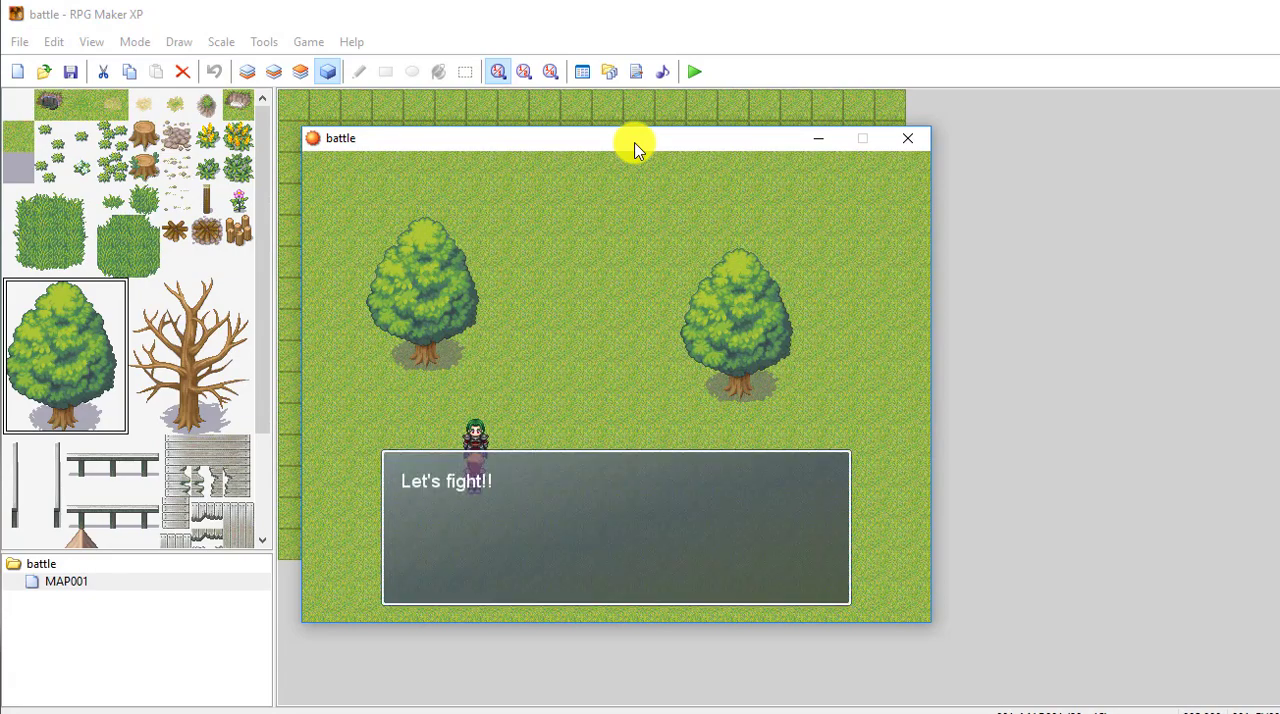
key(Return)
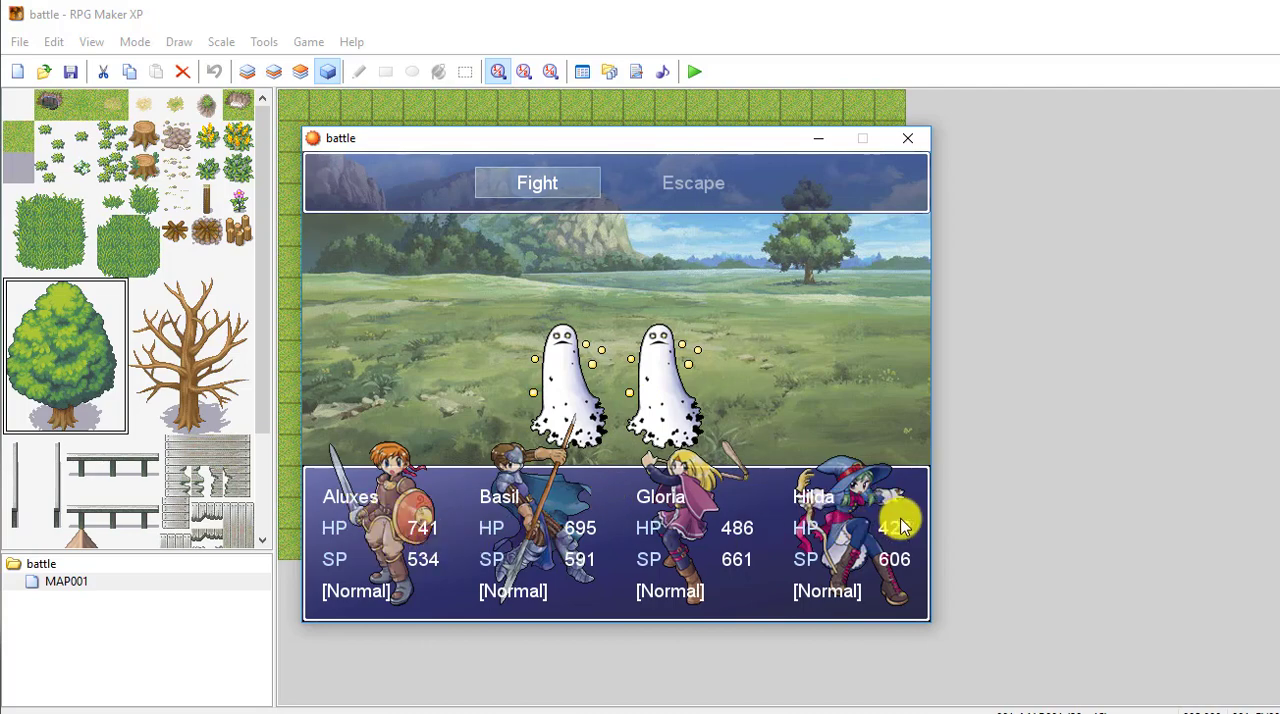
Step: Choose to fight, look through Aluxes's battle commands, and have him attack the first ghost
key(Return)
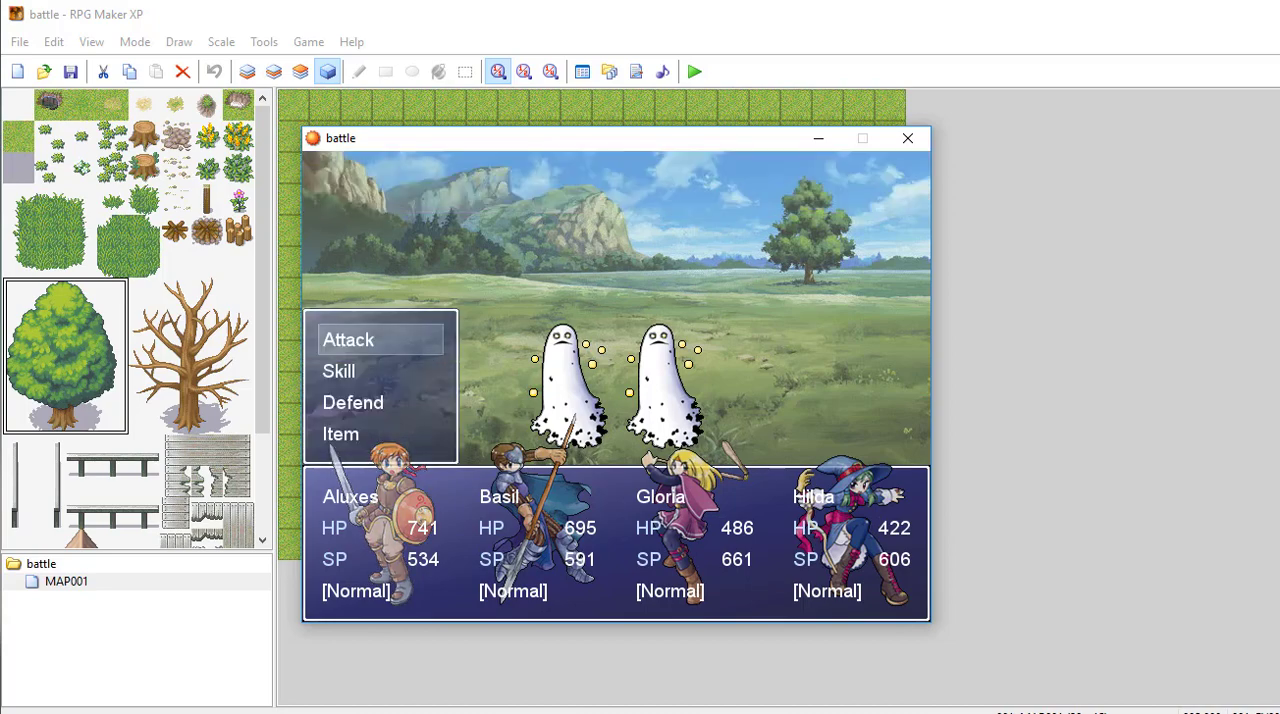
key(Down)
key(Down)
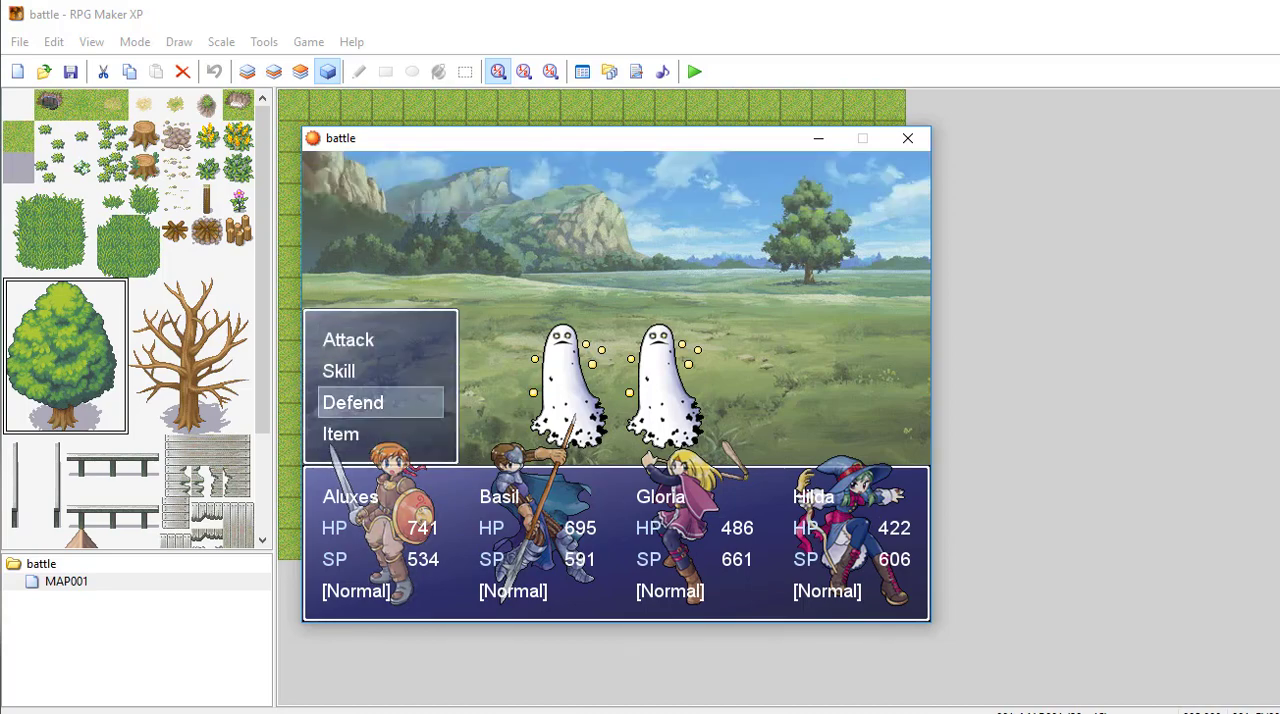
key(Up)
key(Up)
key(Down)
key(Down)
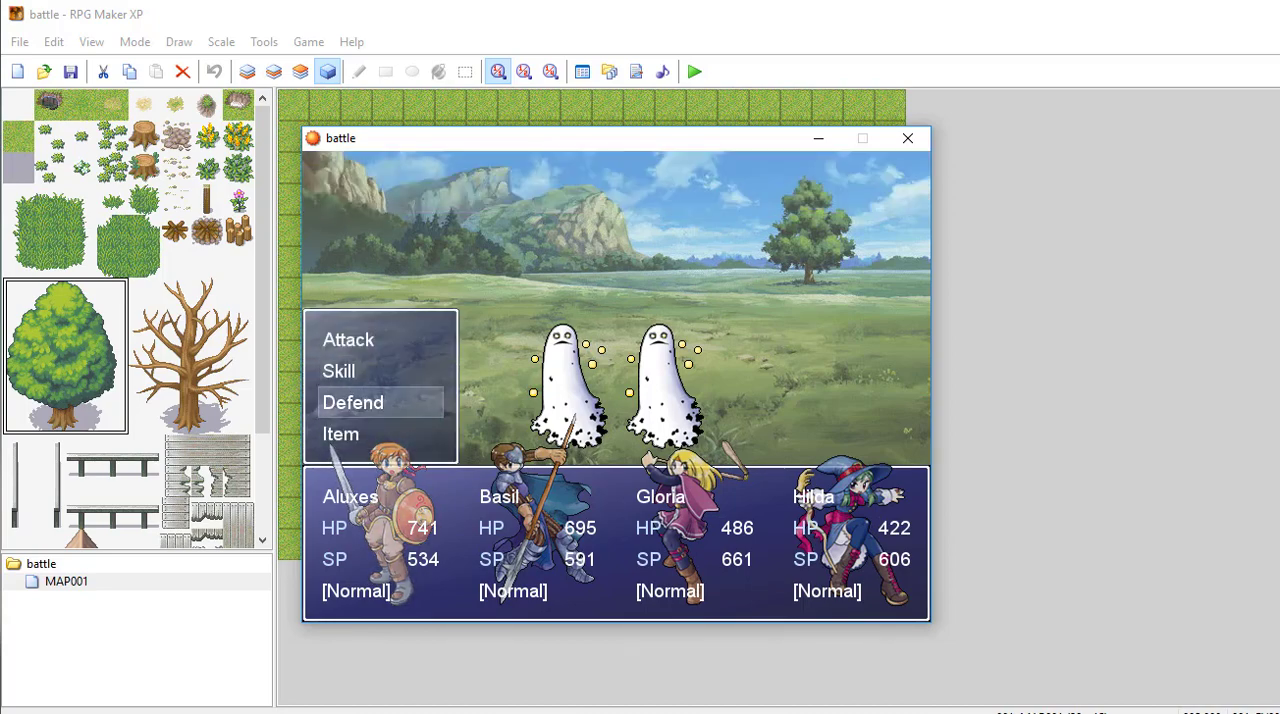
key(Up)
key(Up)
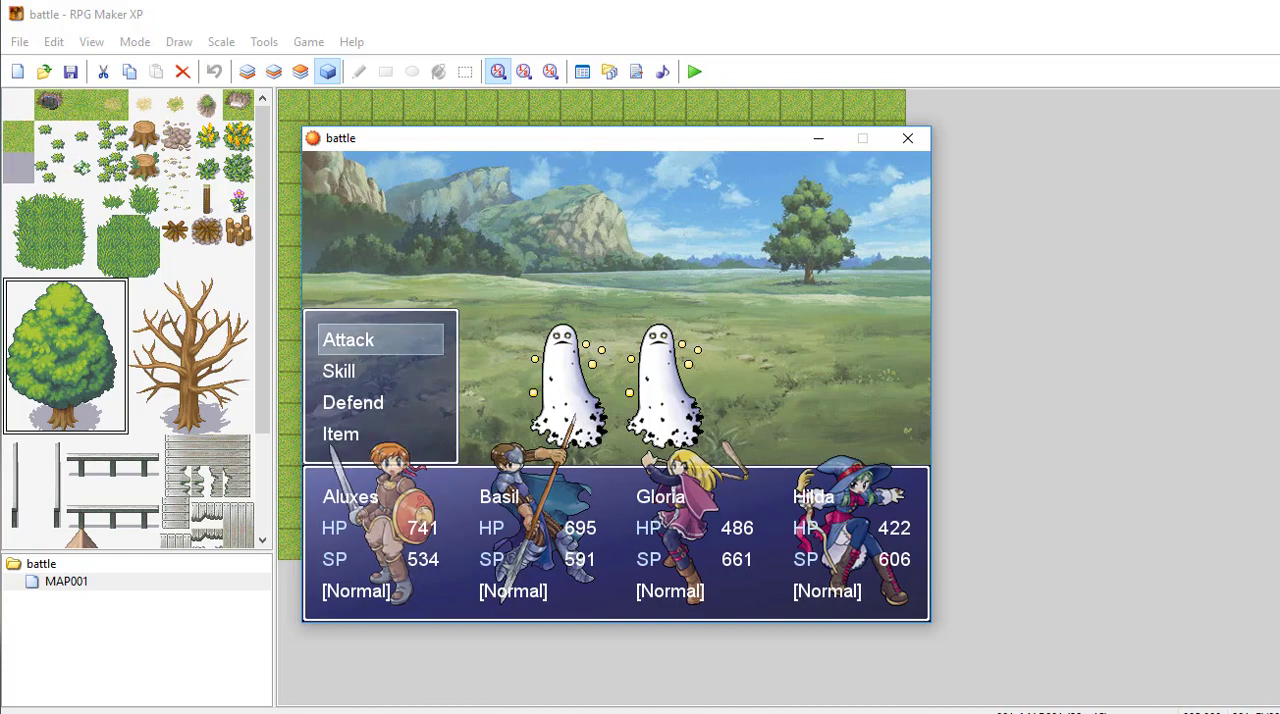
key(Return)
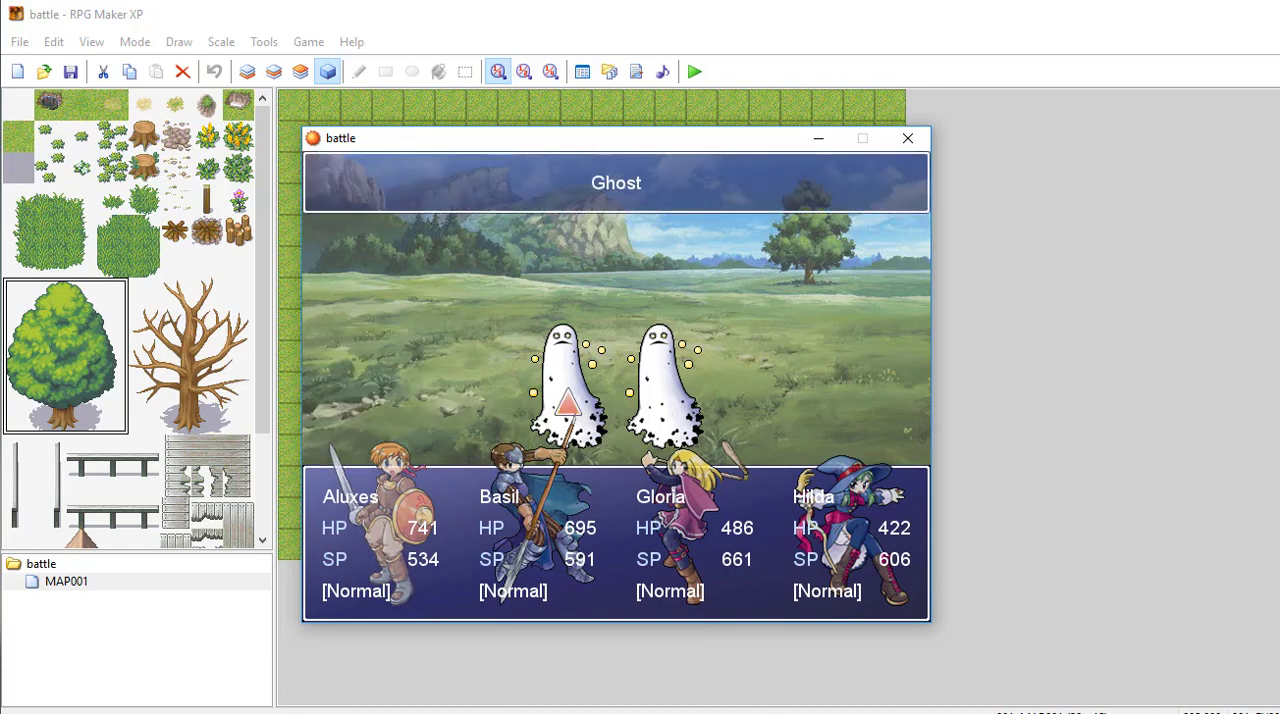
key(Return)
Step: Have Basil use the Leg Sweep skill on a ghost
key(Down)
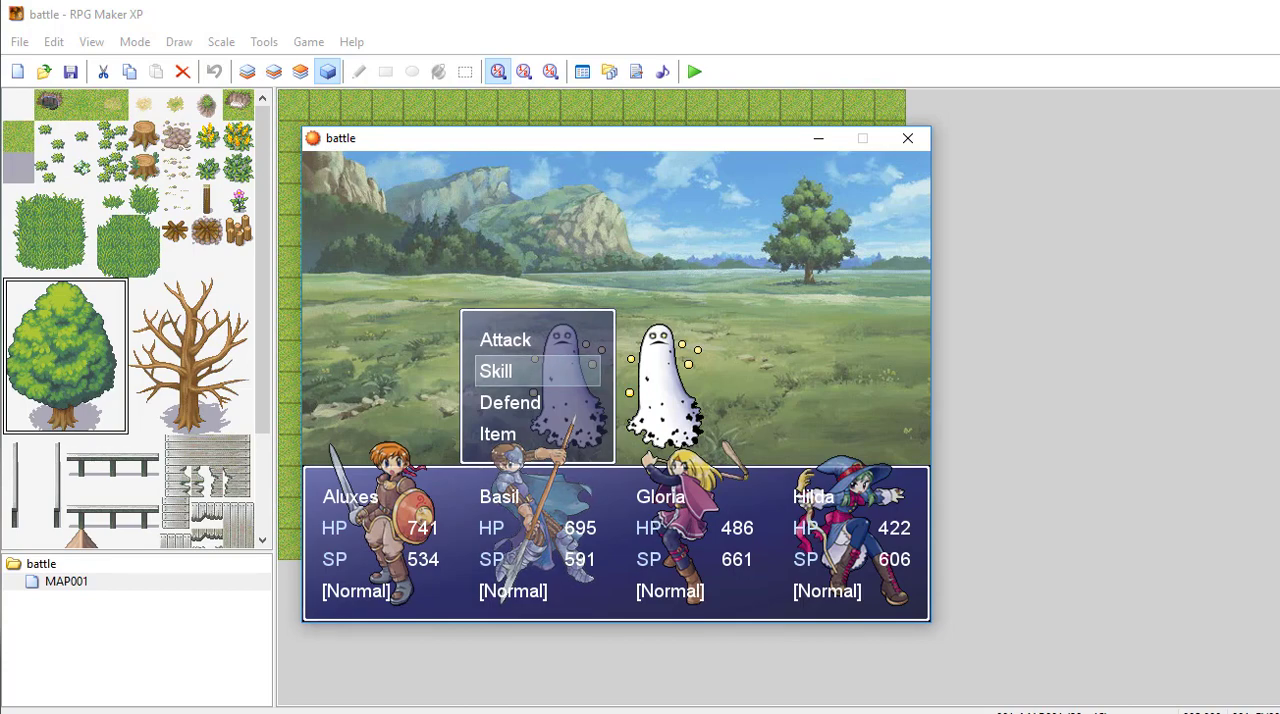
key(Return)
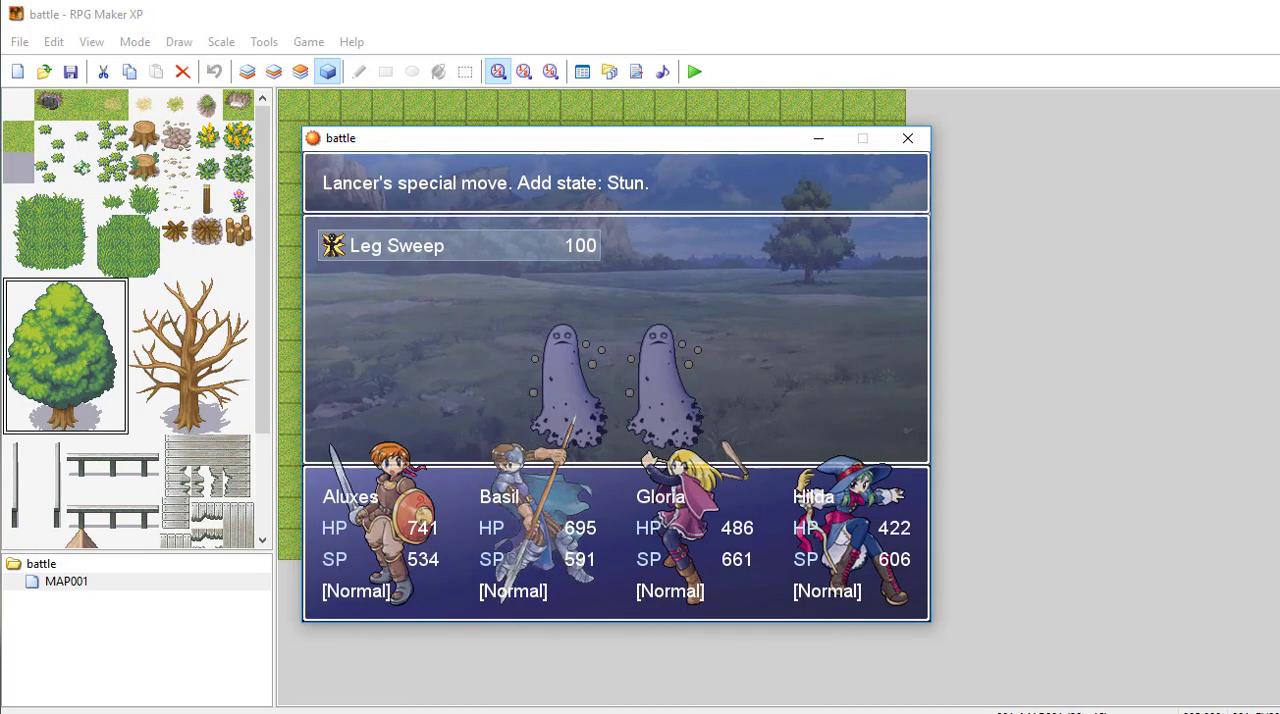
key(Return)
key(Return)
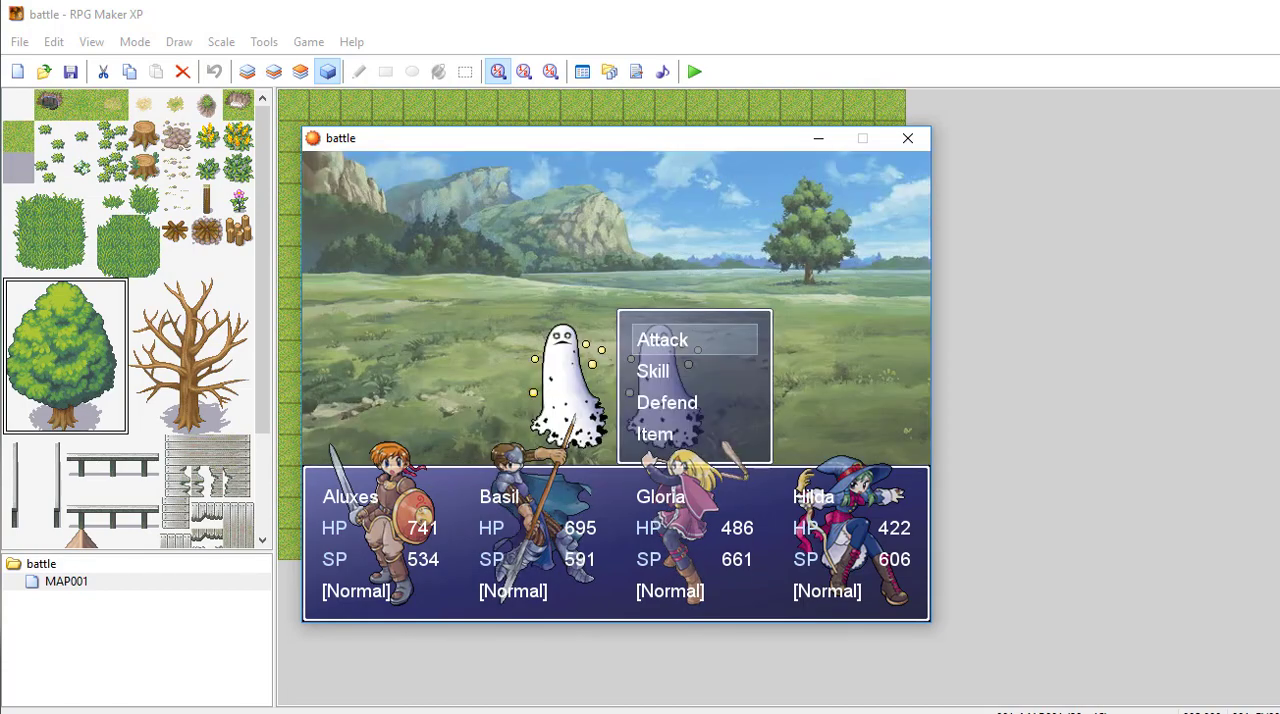
Step: Examine Gloria's available skills and return to her battle commands without using one
key(Down)
key(Down)
key(Up)
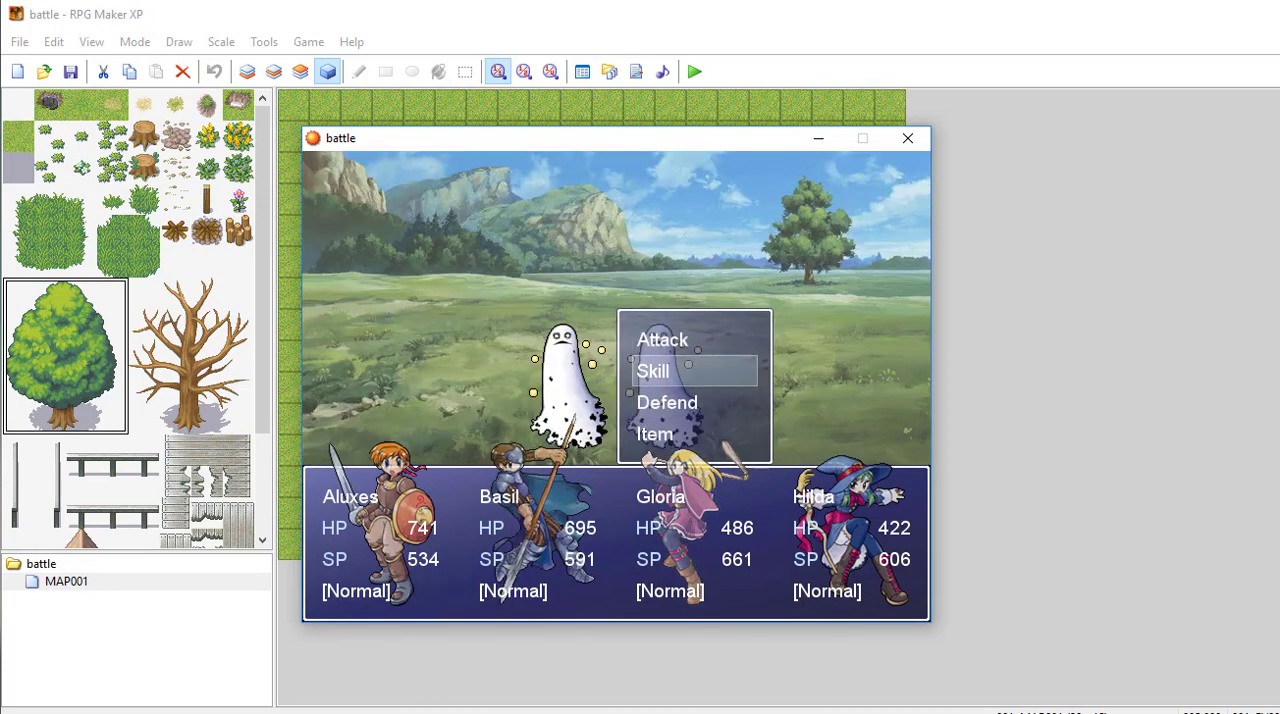
key(Return)
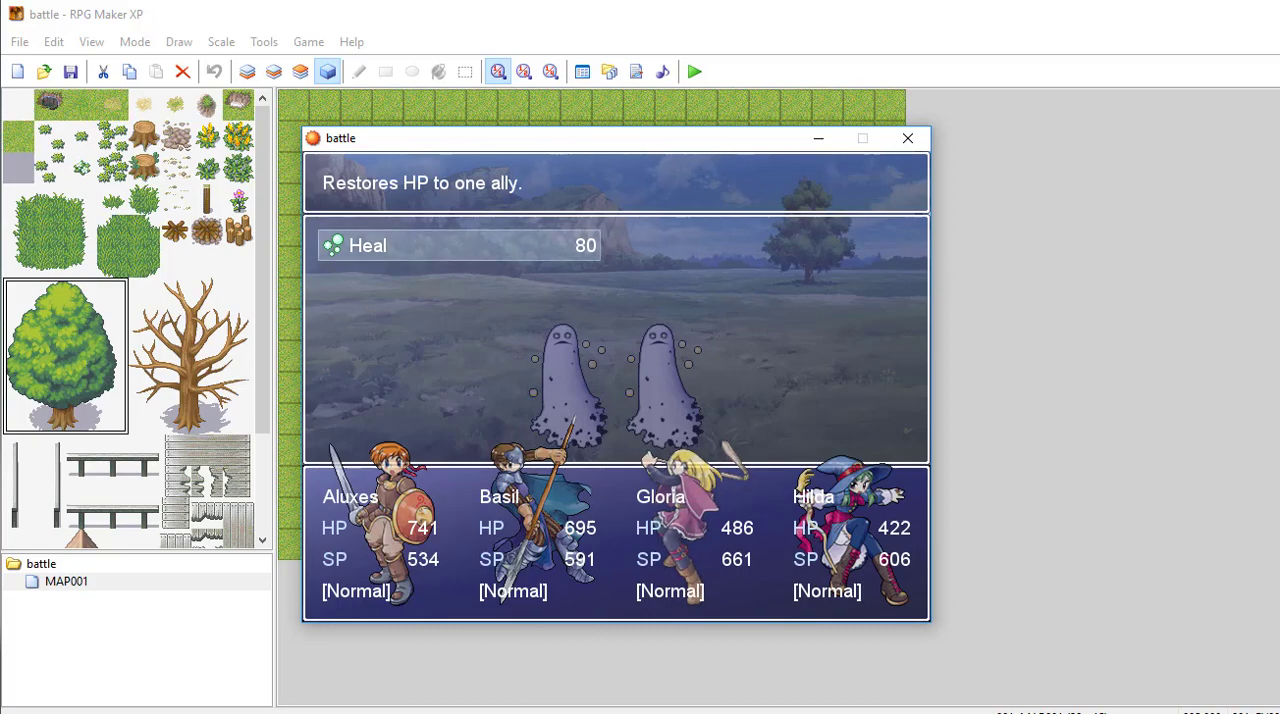
key(Escape)
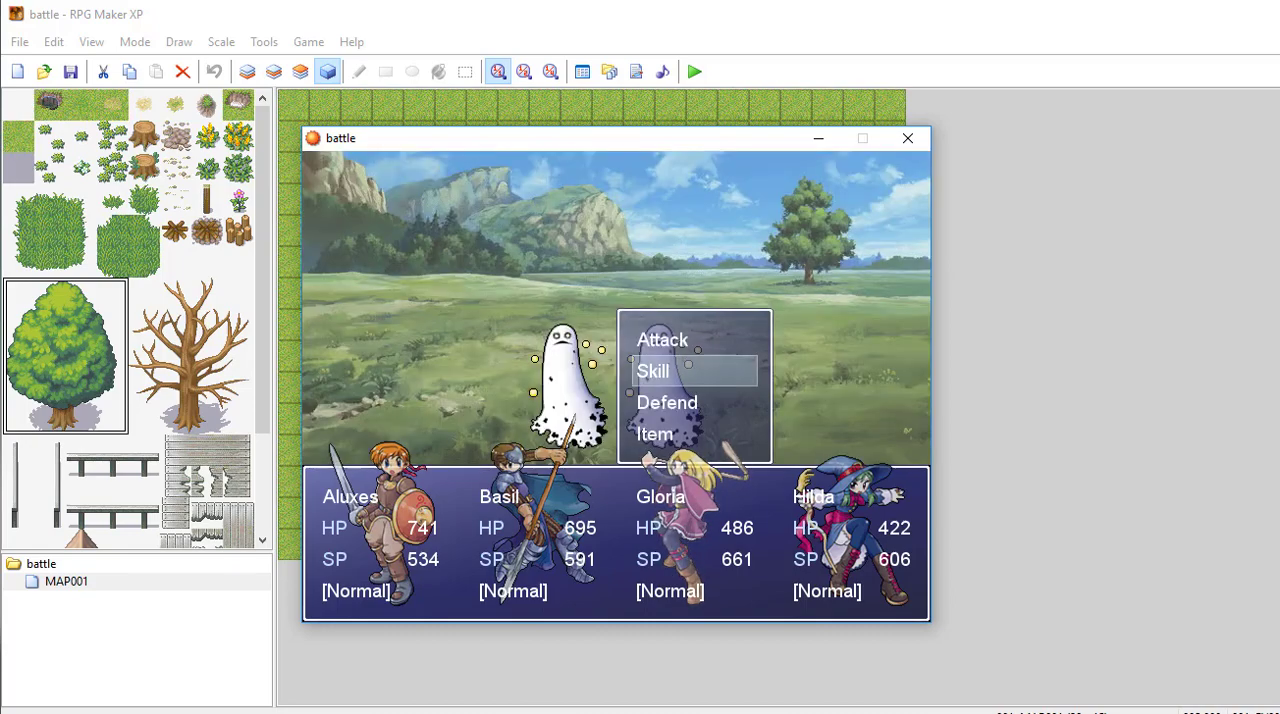
Step: Look over Gloria's remaining battle commands and have her attack a ghost
key(Down)
key(Down)
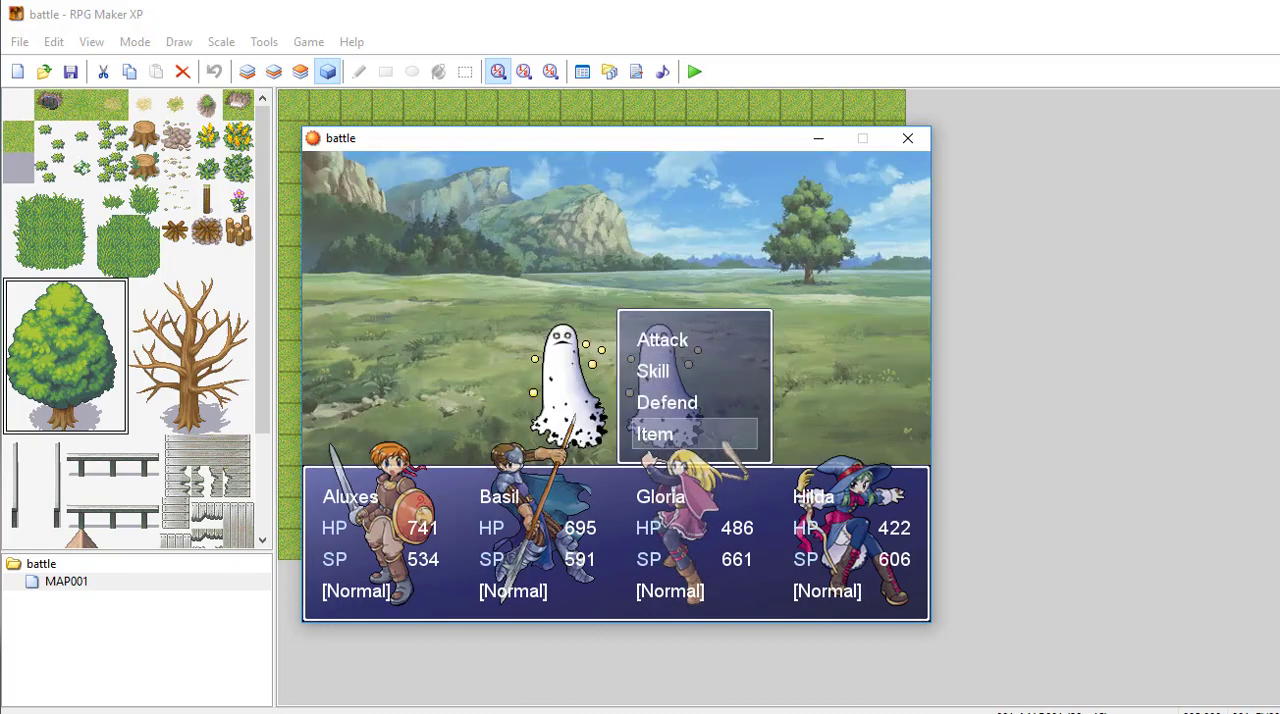
key(Up)
key(Up)
key(Up)
key(Return)
Step: Have Hilda cast the Fire skill on a ghost to complete the party's turn
key(Return)
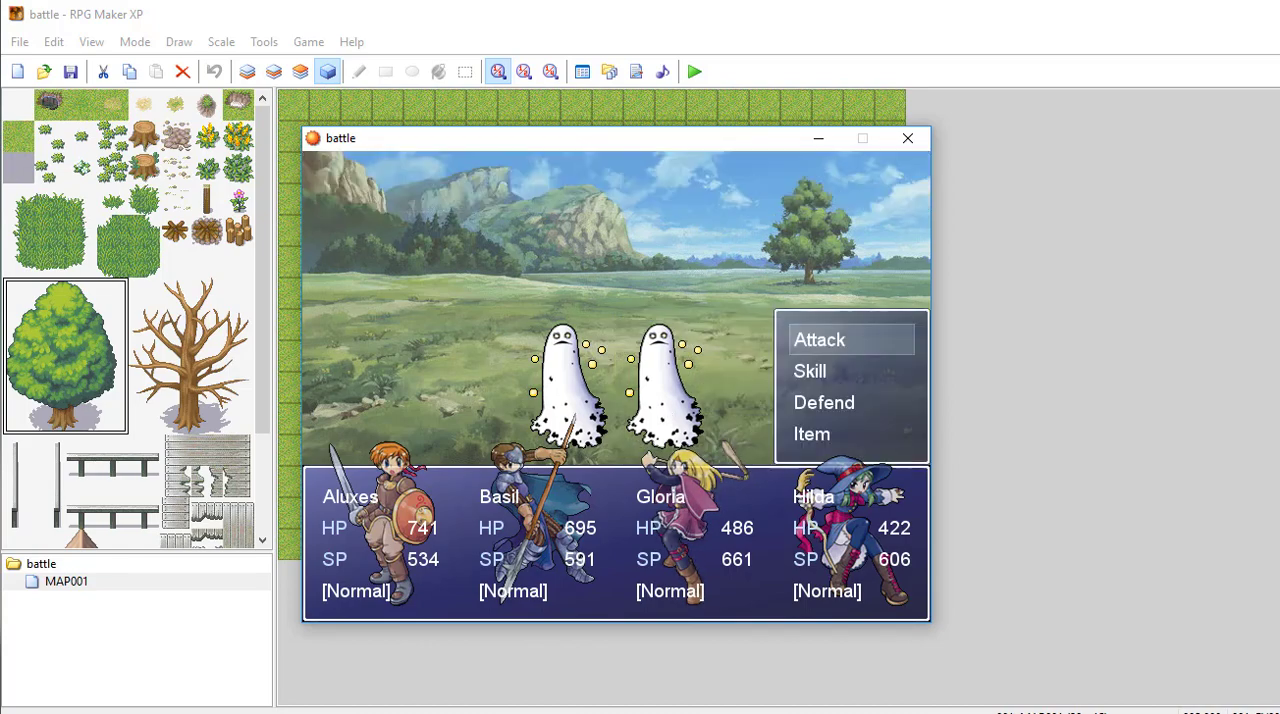
key(Down)
key(Return)
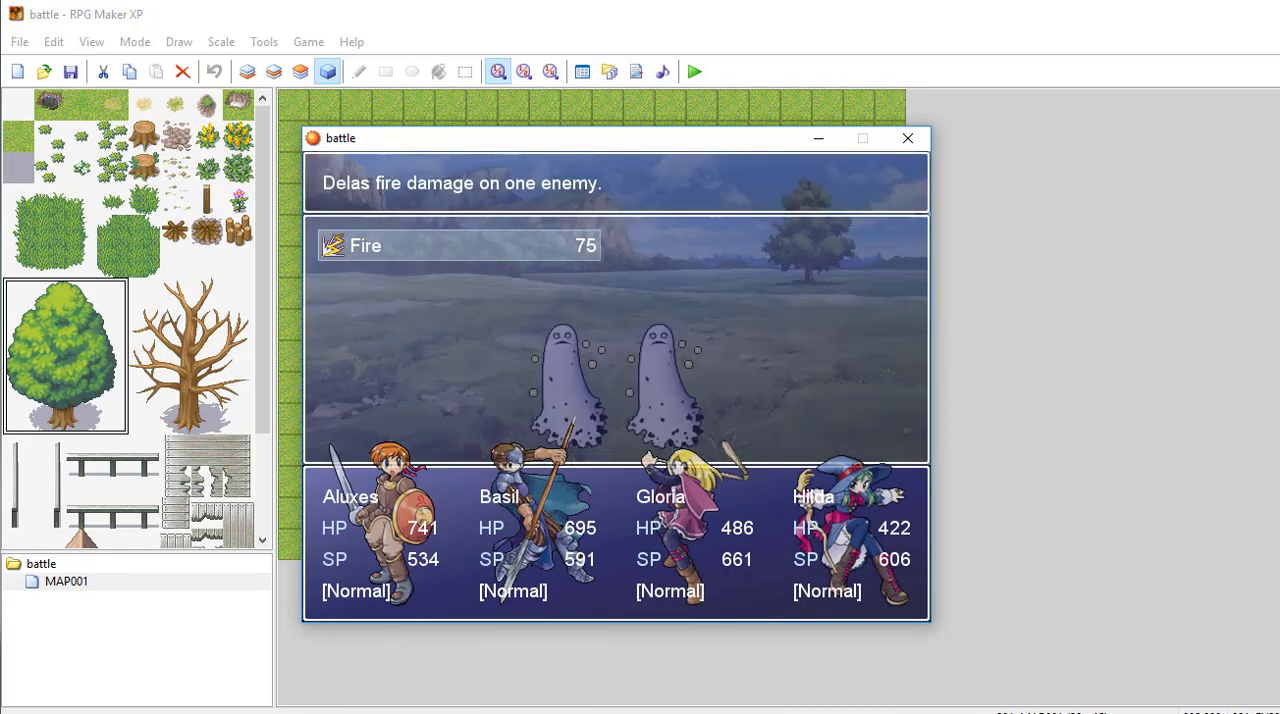
key(Return)
key(Return)
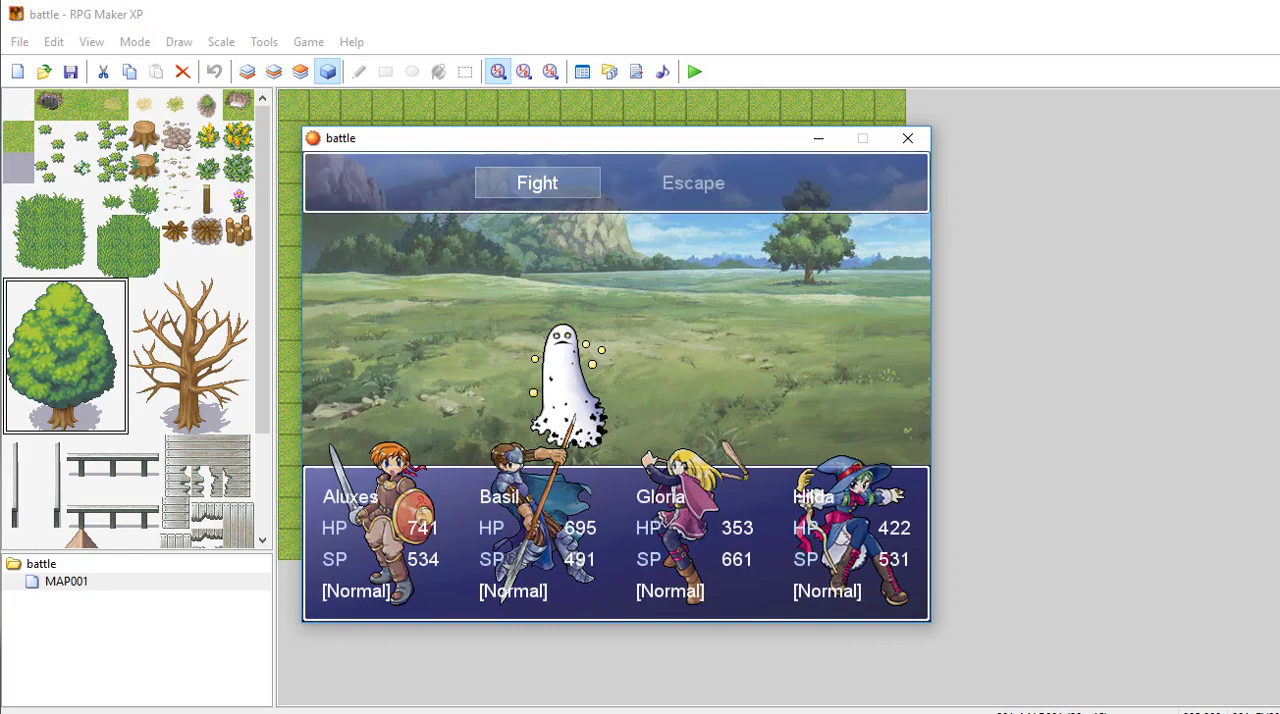
Step: Fight another round with a plain attack on the remaining ghost, and close the playtest after the battle
key(Return)
key(Return)
key(Return)
key(Return)
key(Return)
key(Return)
key(Return)
key(Return)
key(Return)
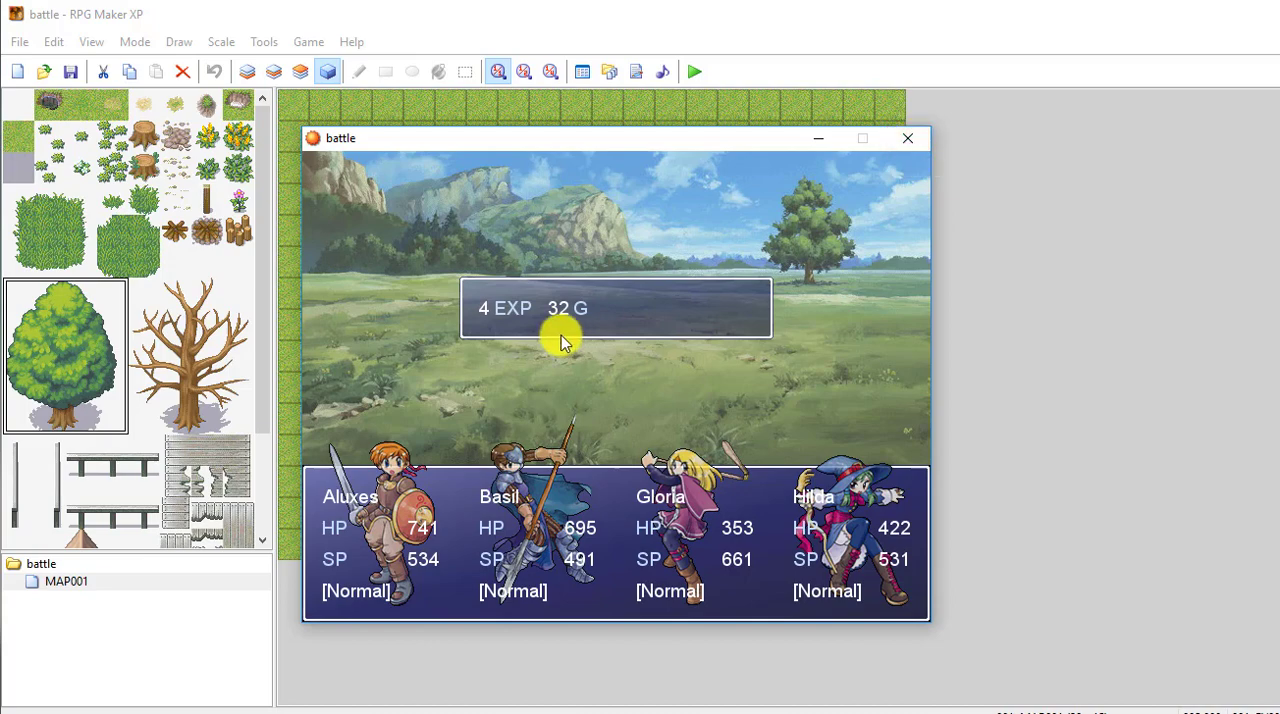
click(914, 140)
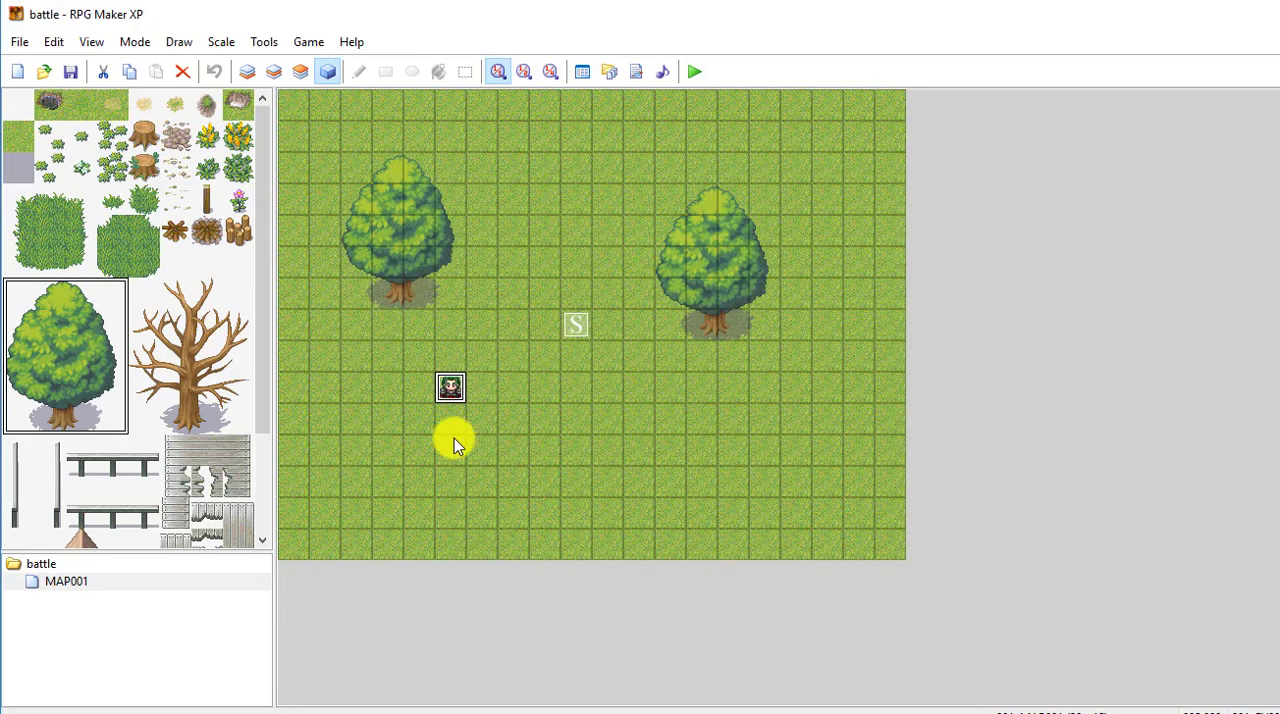
Step: Open the green-haired character's event for editing and examine its text and battle commands
right_click(451, 391)
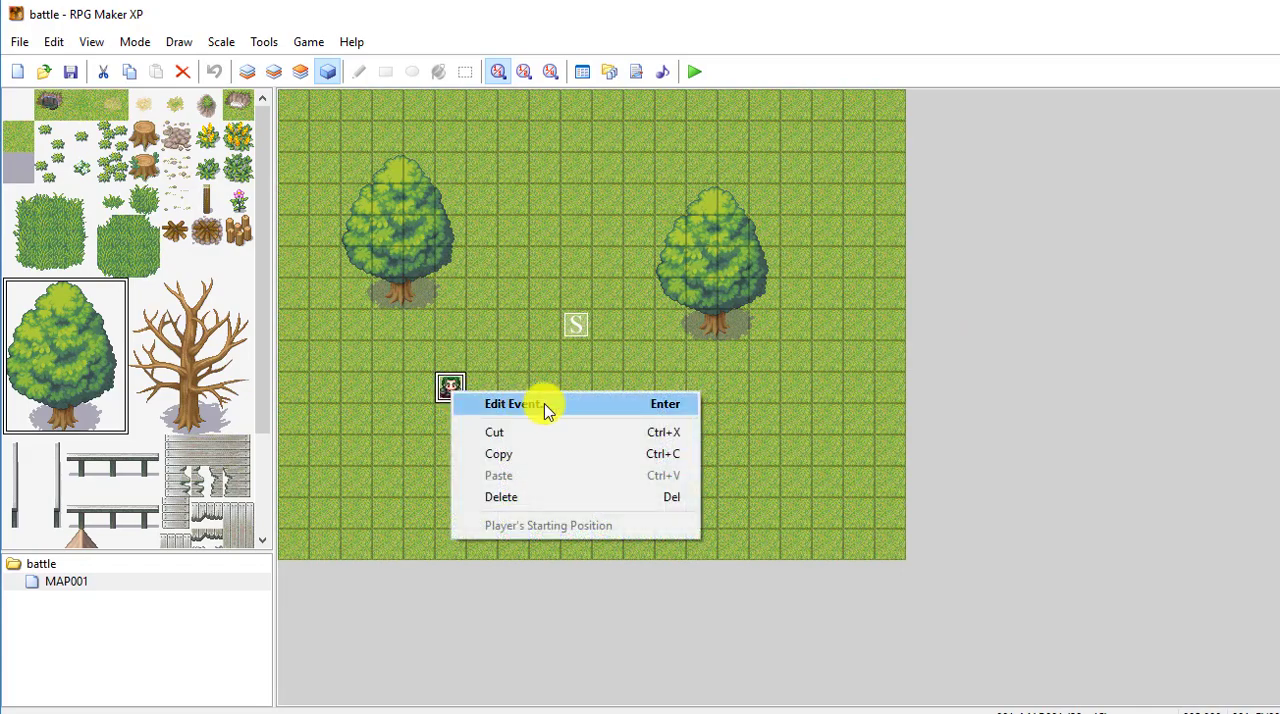
click(543, 406)
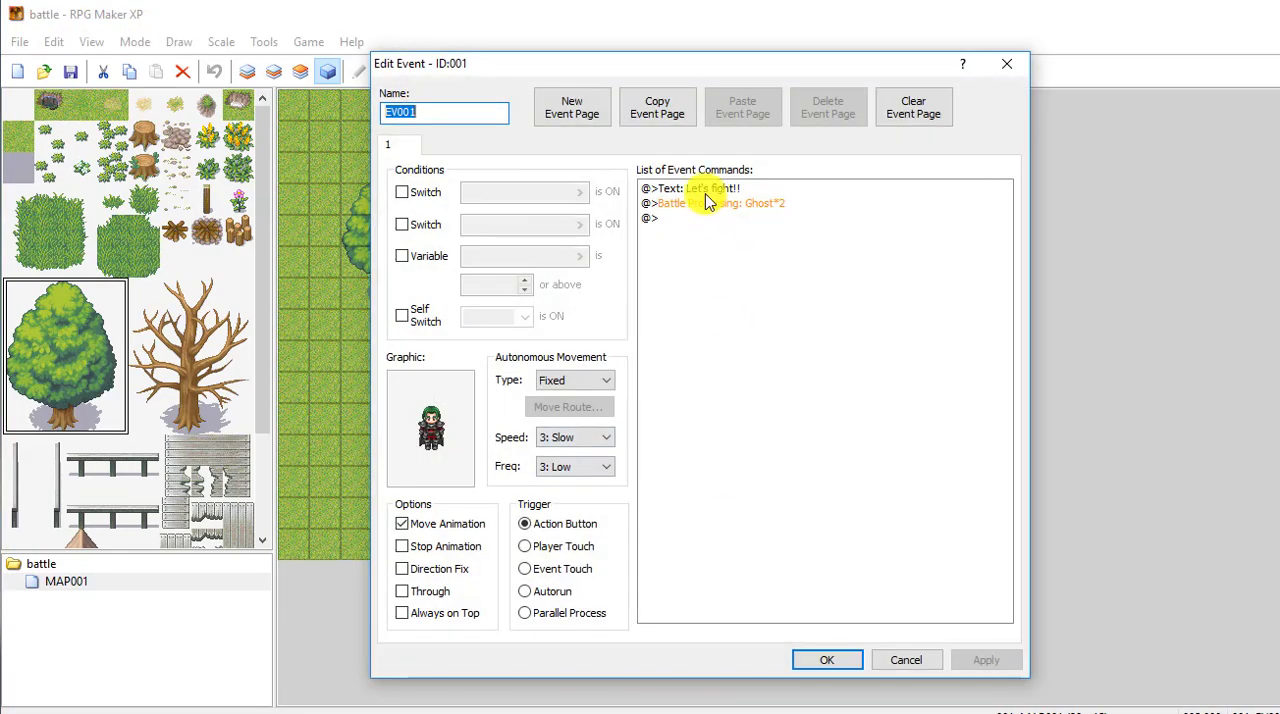
click(707, 190)
click(706, 207)
click(708, 190)
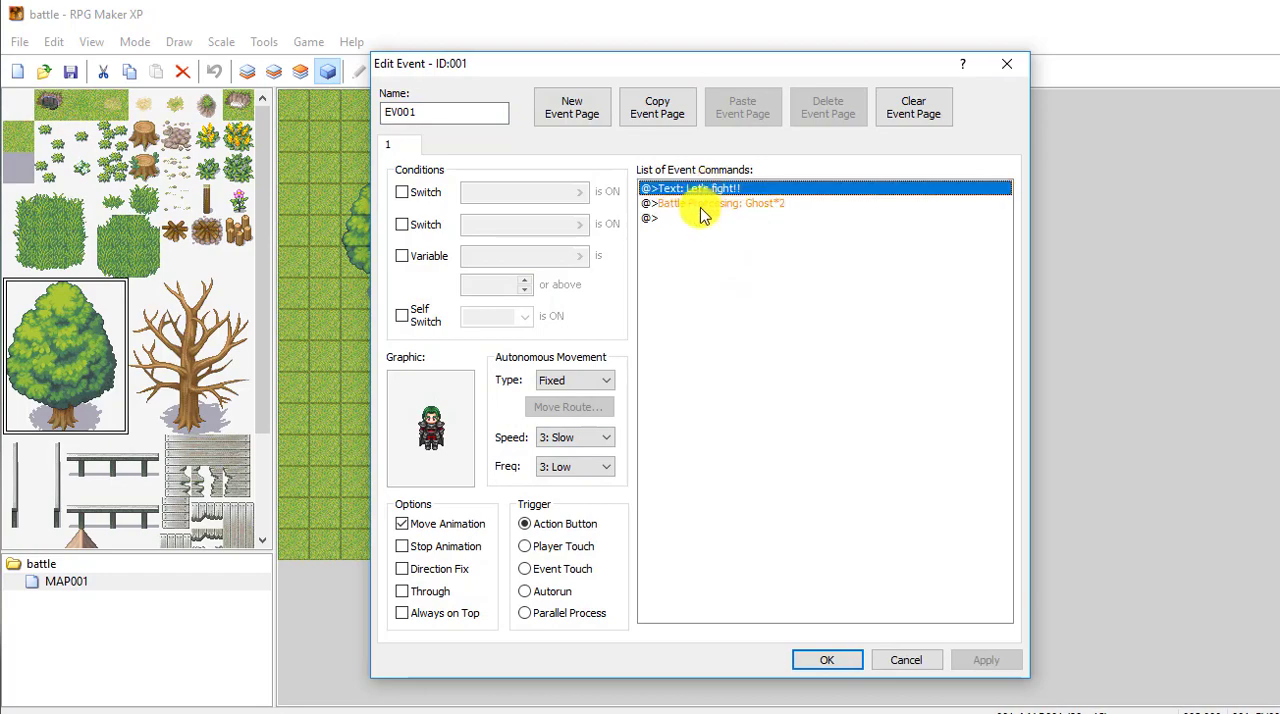
click(716, 205)
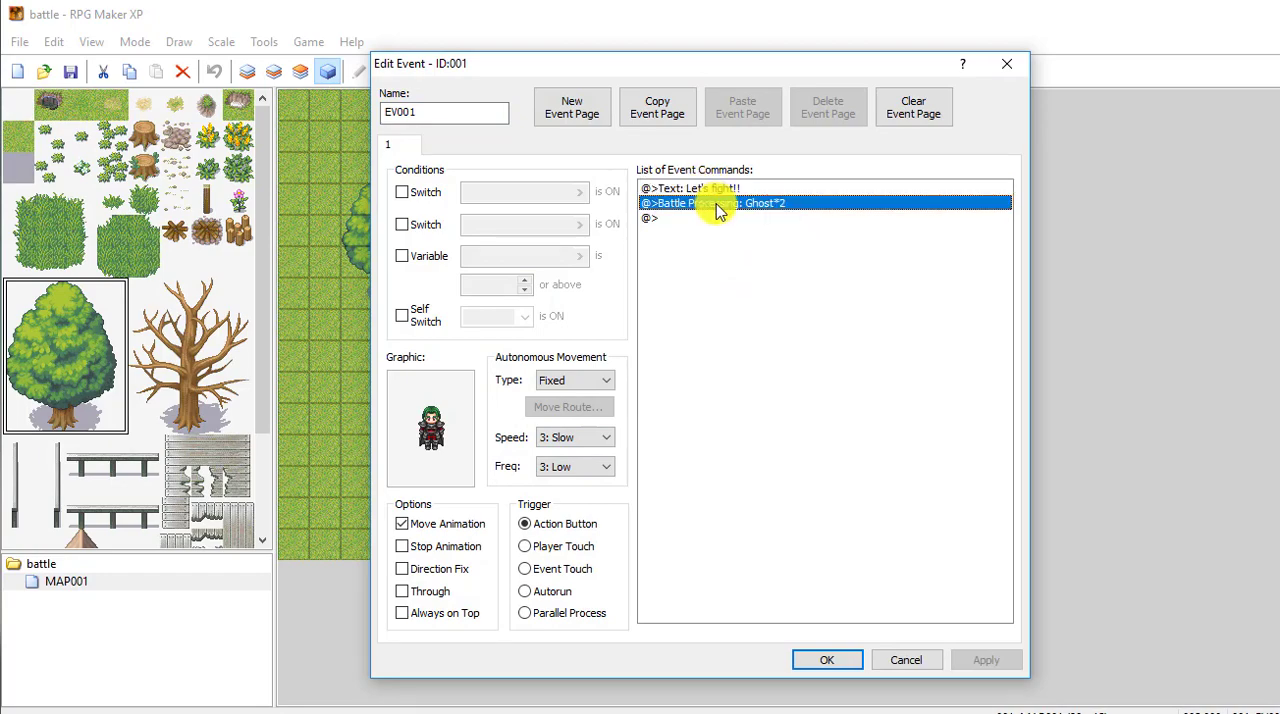
Step: Insert a Battle Processing command with troop 001: Ghost*2 at the event's existing battle command
right_click(717, 205)
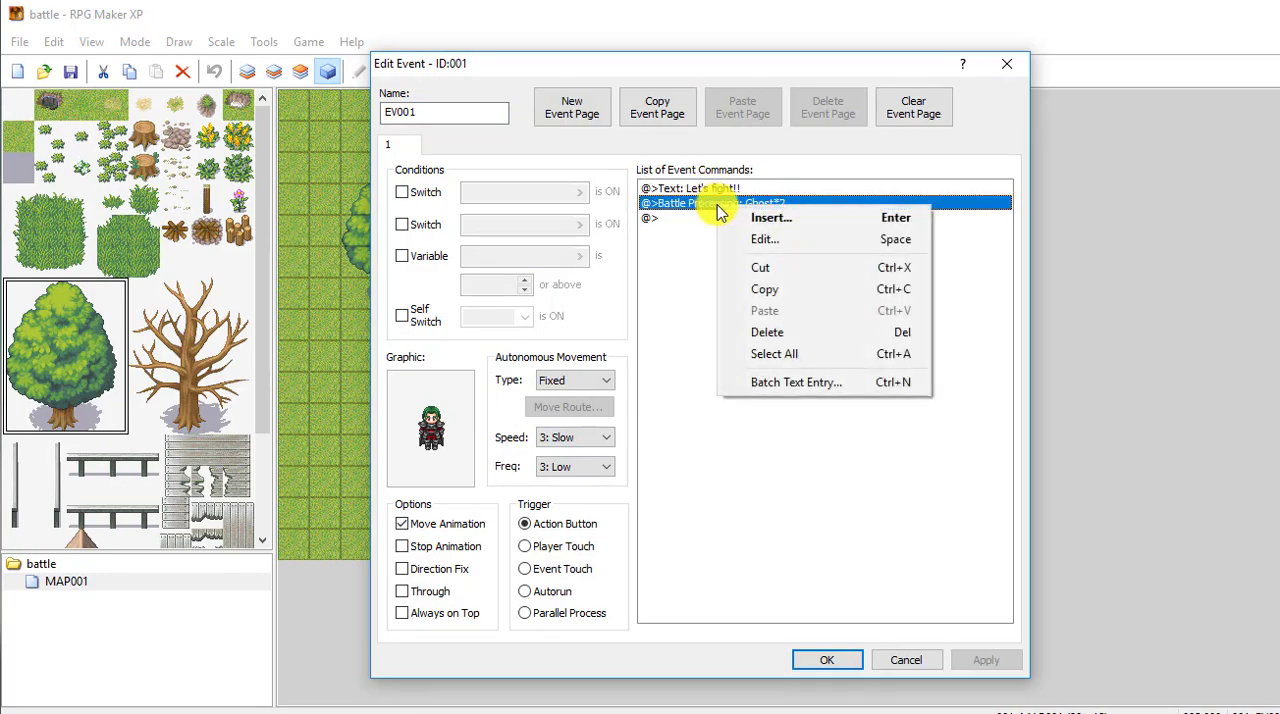
click(772, 218)
click(679, 221)
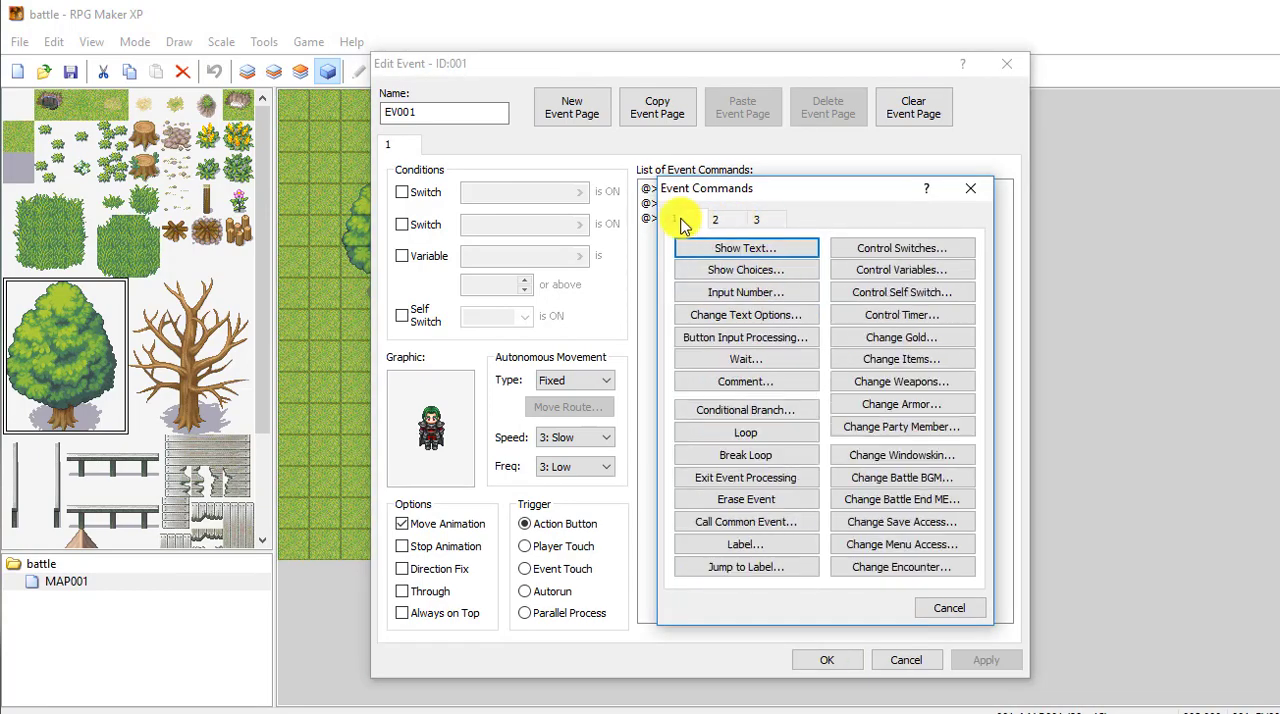
click(715, 219)
click(756, 218)
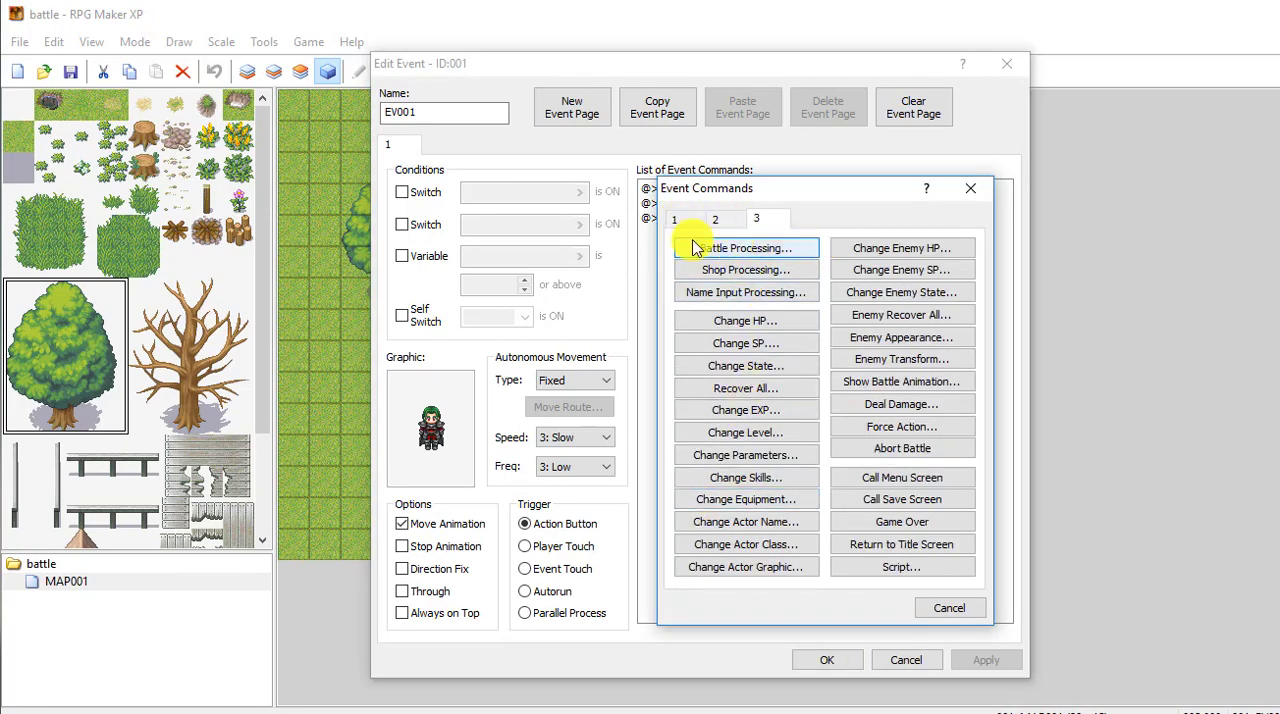
click(752, 252)
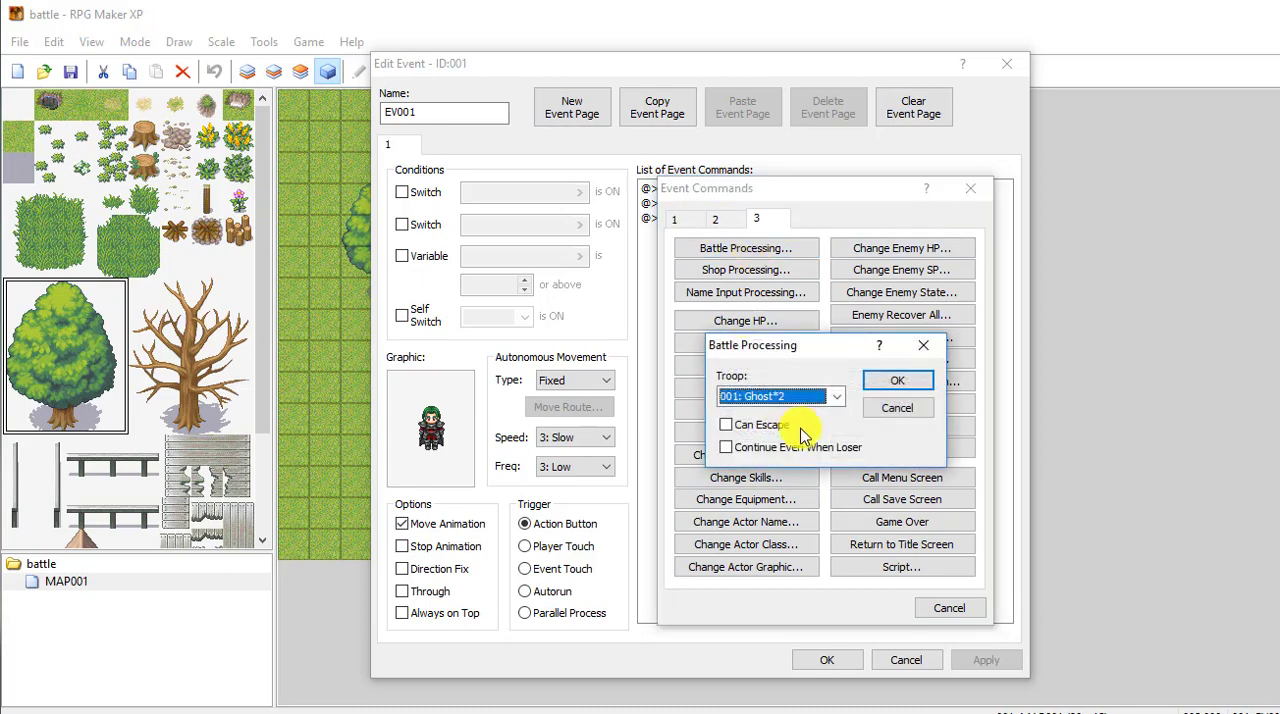
click(837, 398)
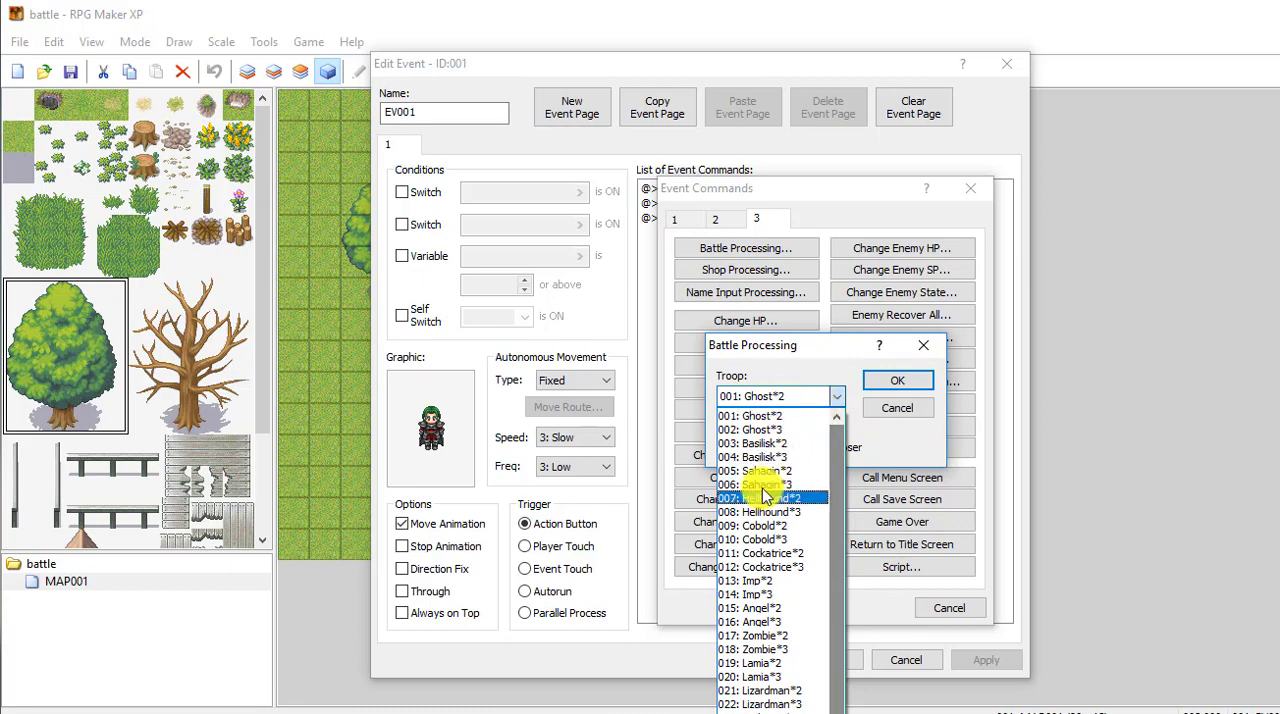
click(765, 430)
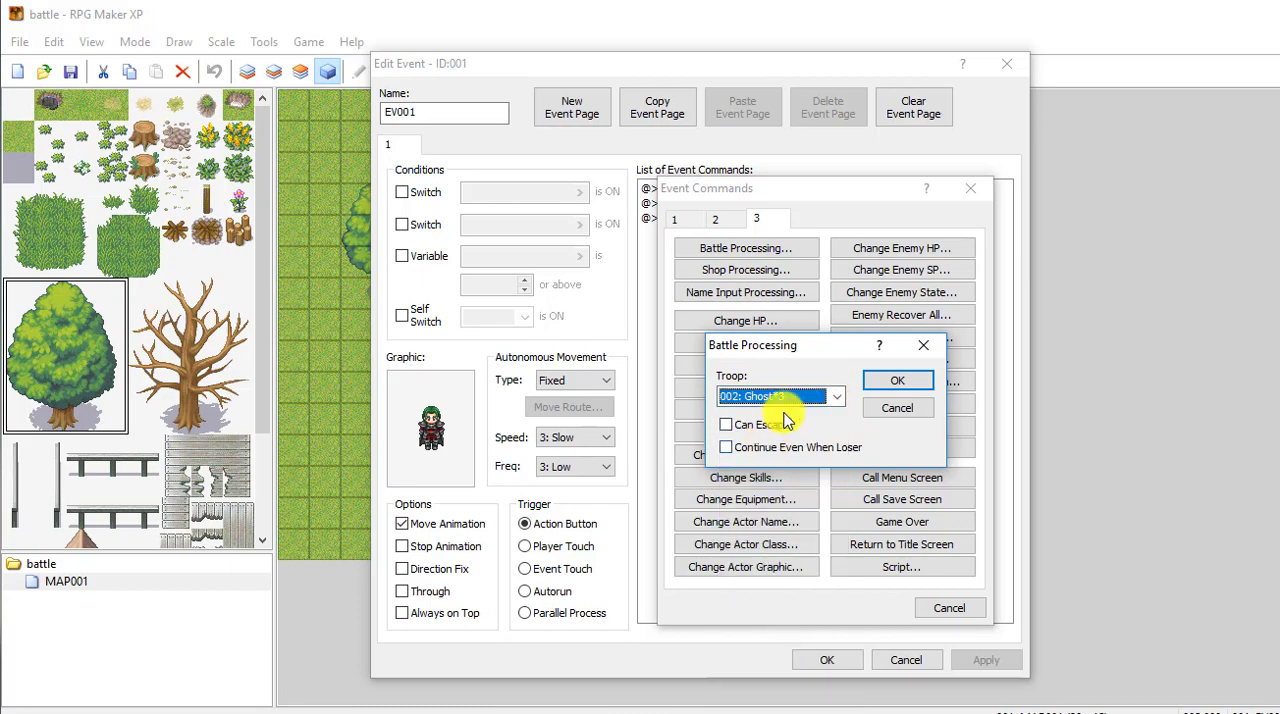
click(838, 400)
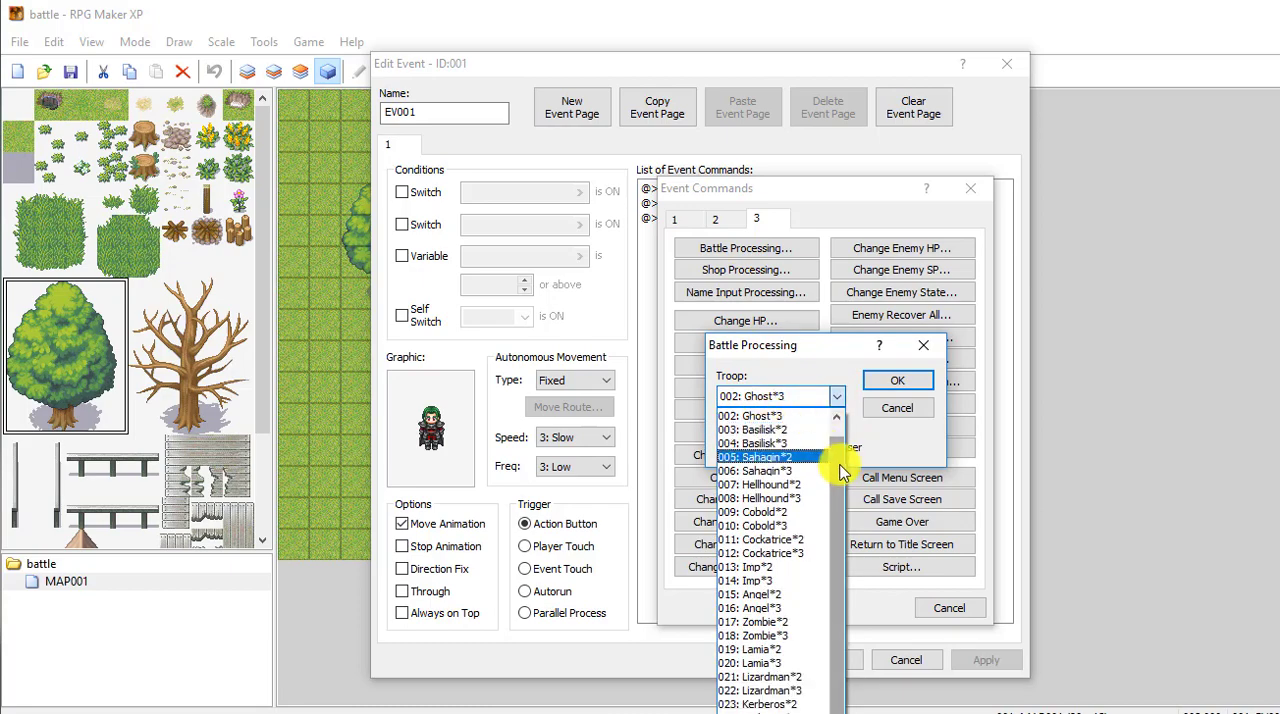
click(755, 416)
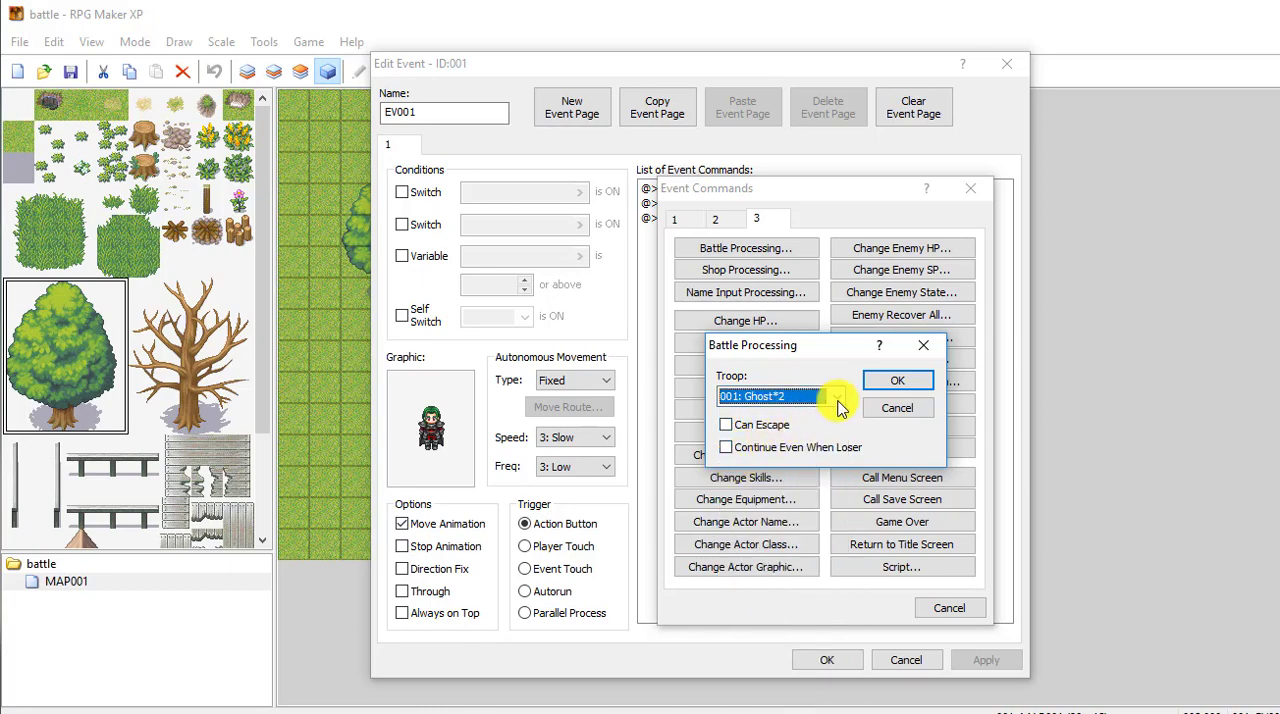
click(838, 398)
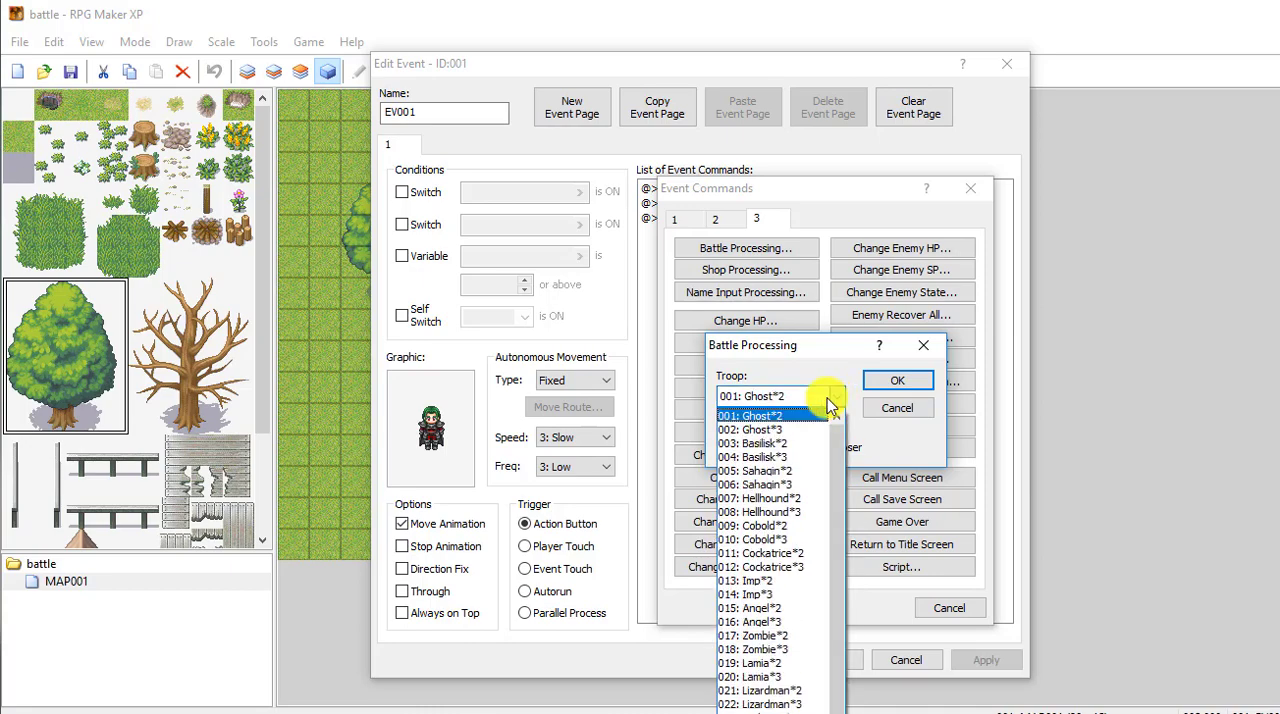
click(773, 416)
click(900, 382)
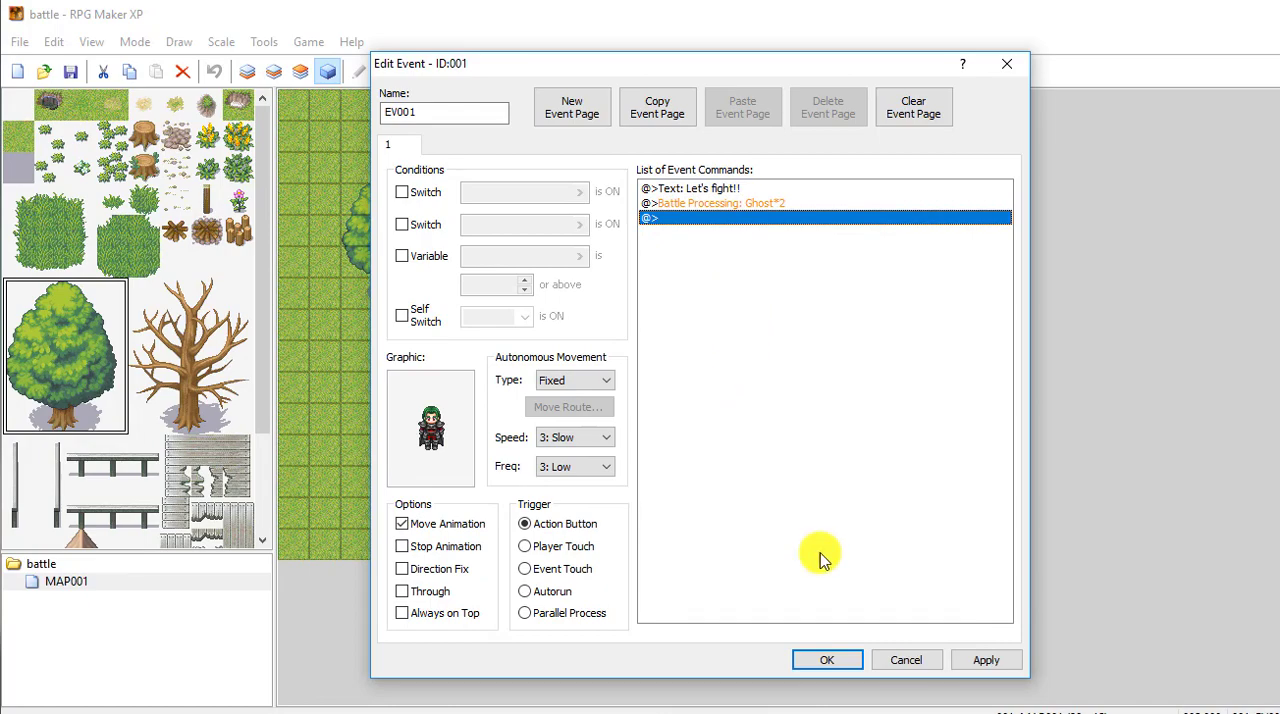
Step: Save the event with its Battle Processing command and open the project database
click(982, 660)
click(825, 660)
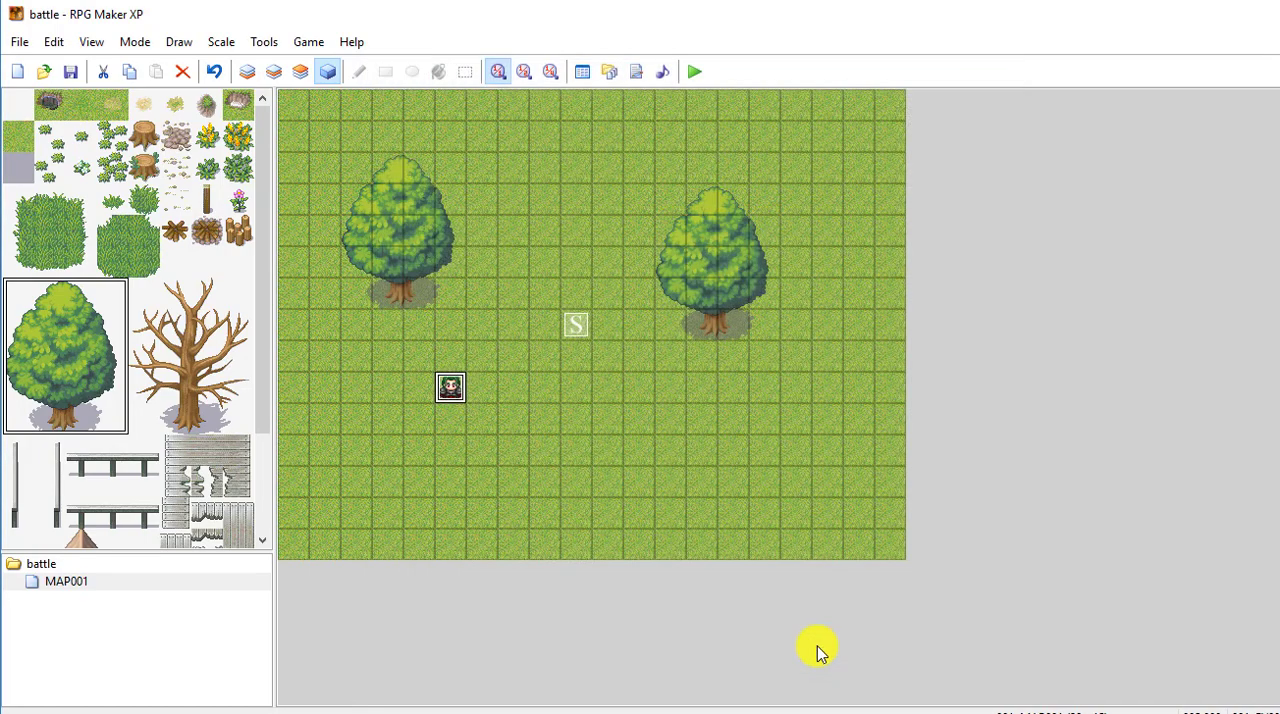
click(584, 72)
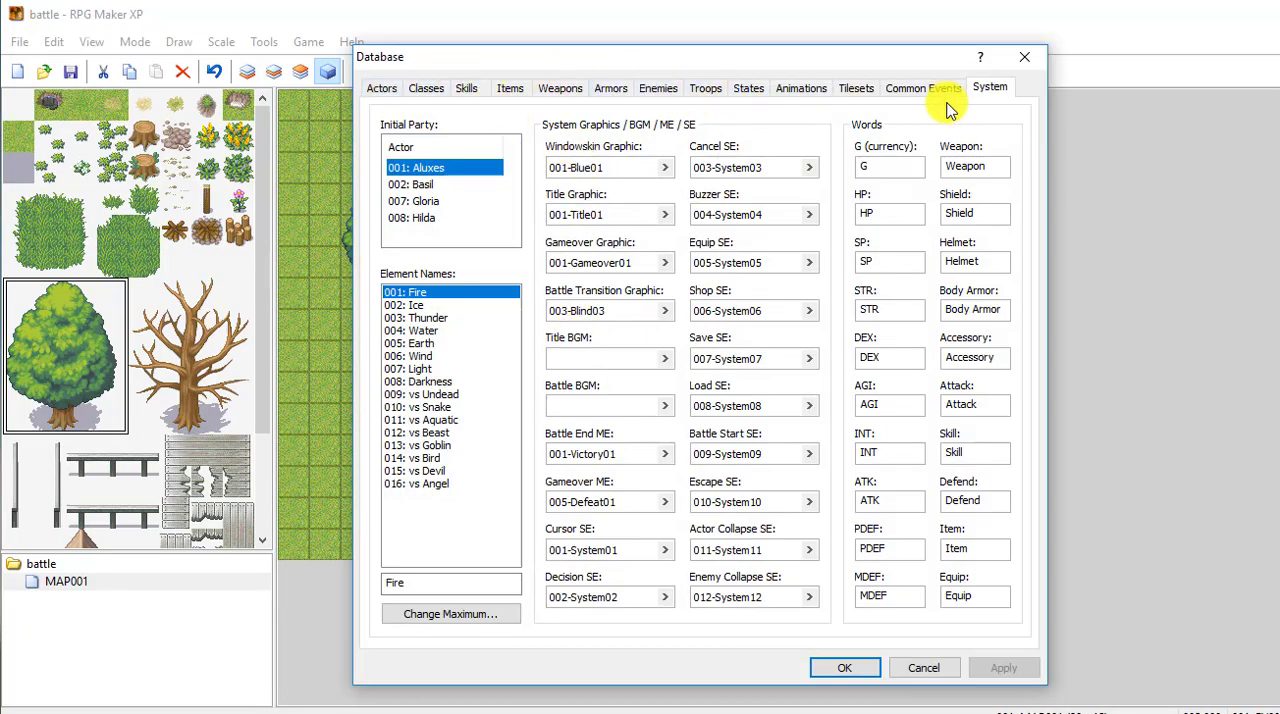
Step: Look over the Ghost enemy's settings and browse the predefined troops from Ghost*2 to Harpy*3
click(656, 89)
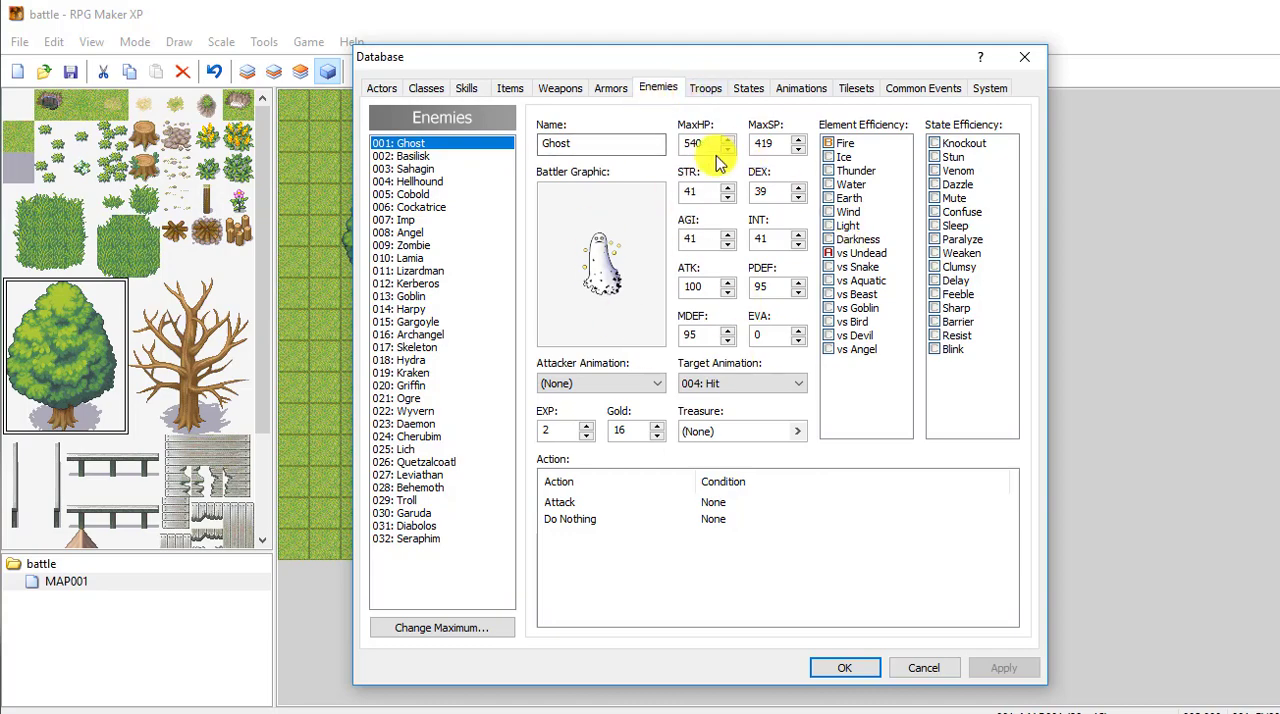
click(704, 89)
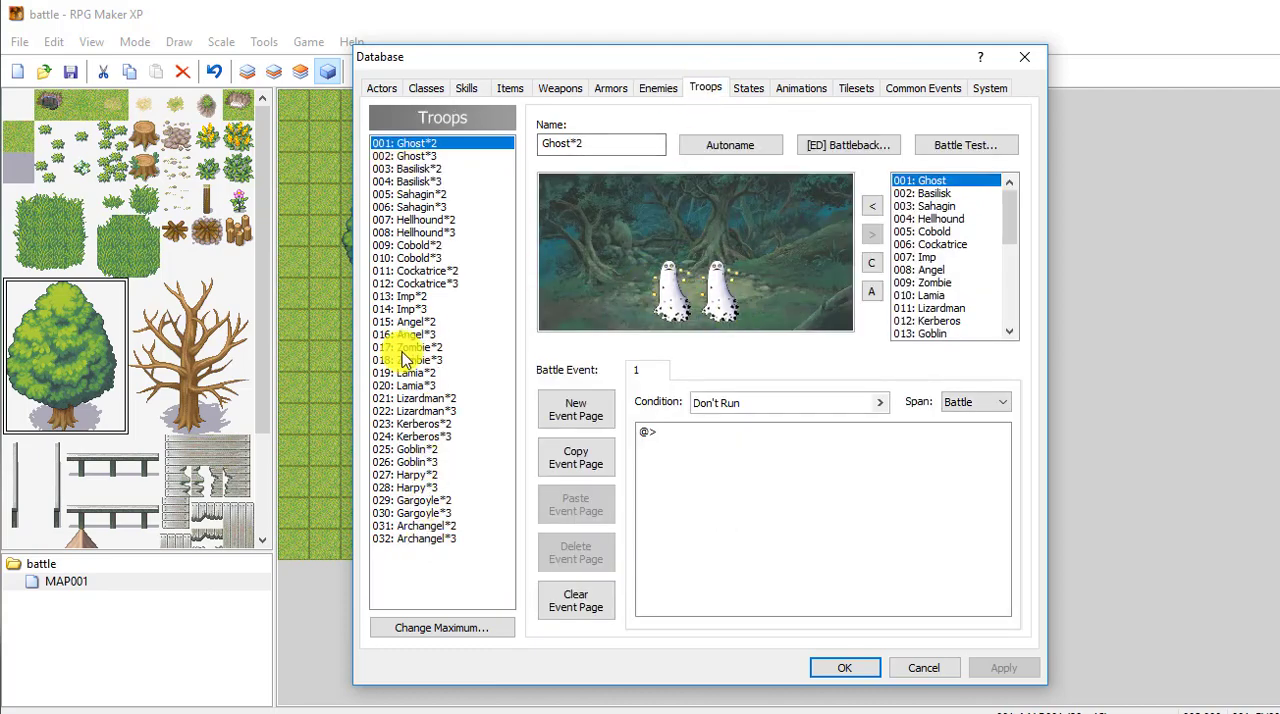
click(418, 169)
click(418, 219)
click(415, 270)
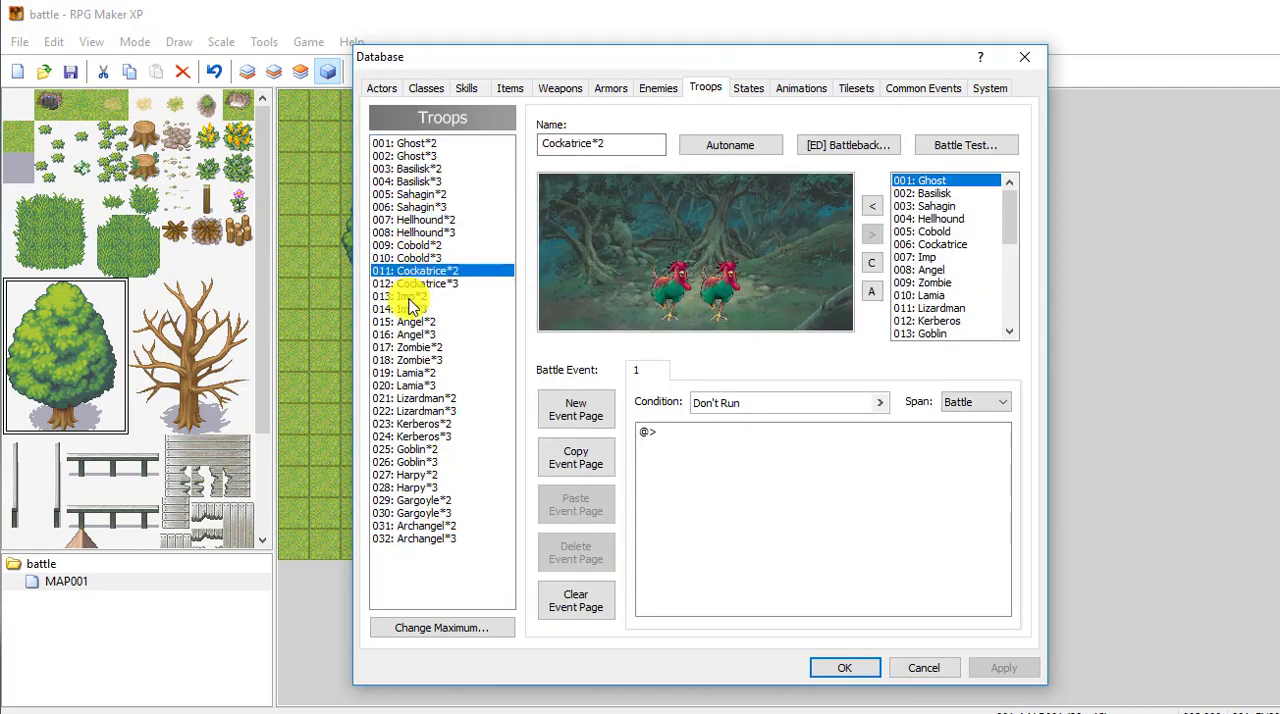
click(410, 360)
click(410, 398)
click(408, 462)
click(408, 487)
click(410, 423)
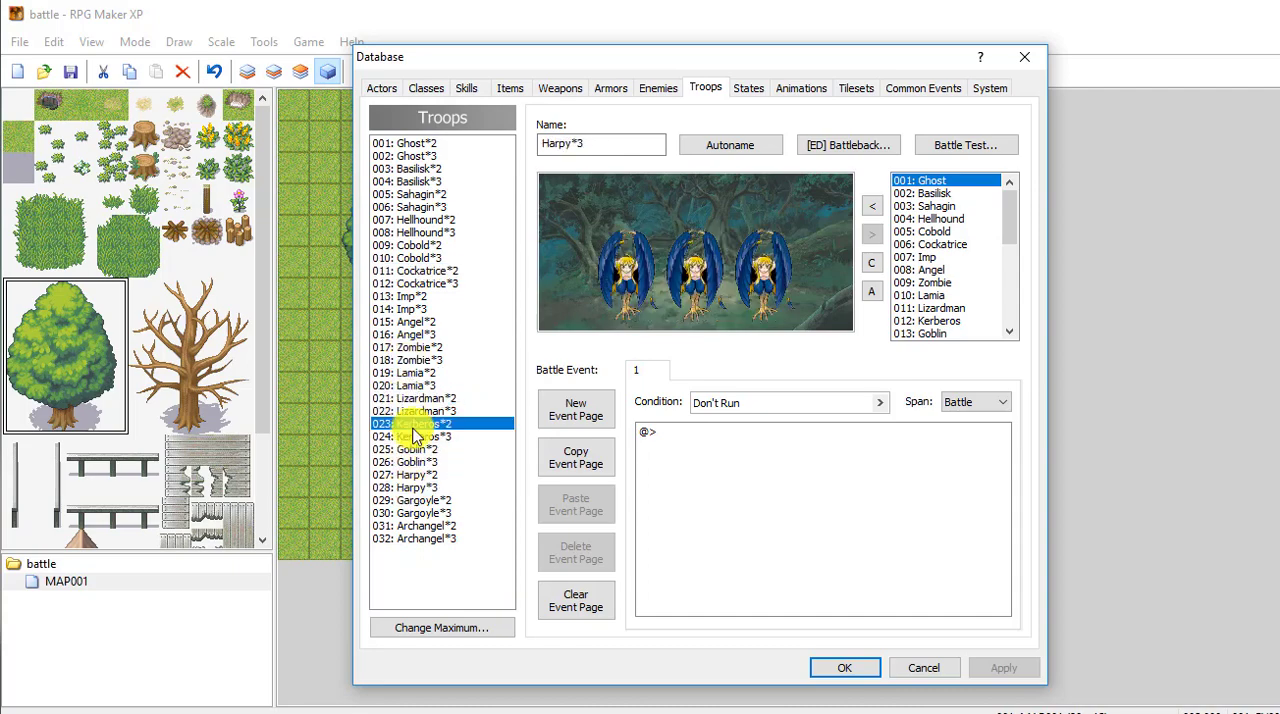
click(408, 321)
click(410, 258)
click(414, 196)
click(413, 169)
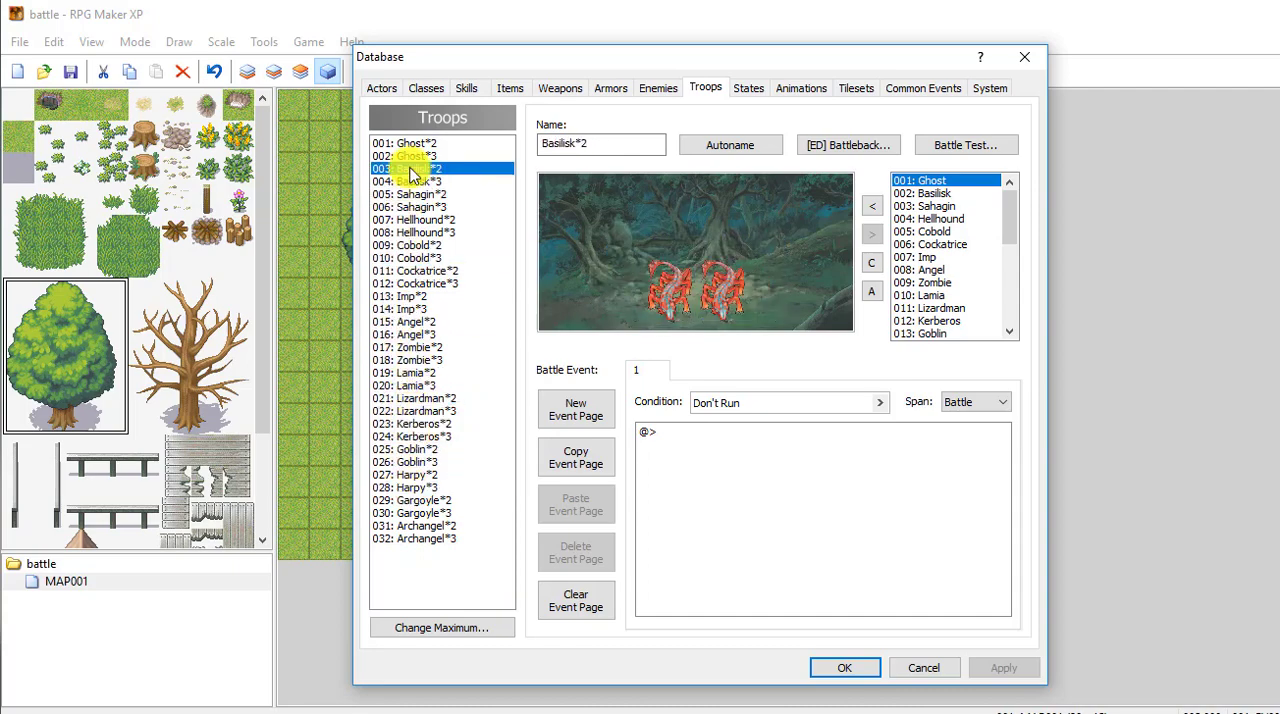
click(410, 145)
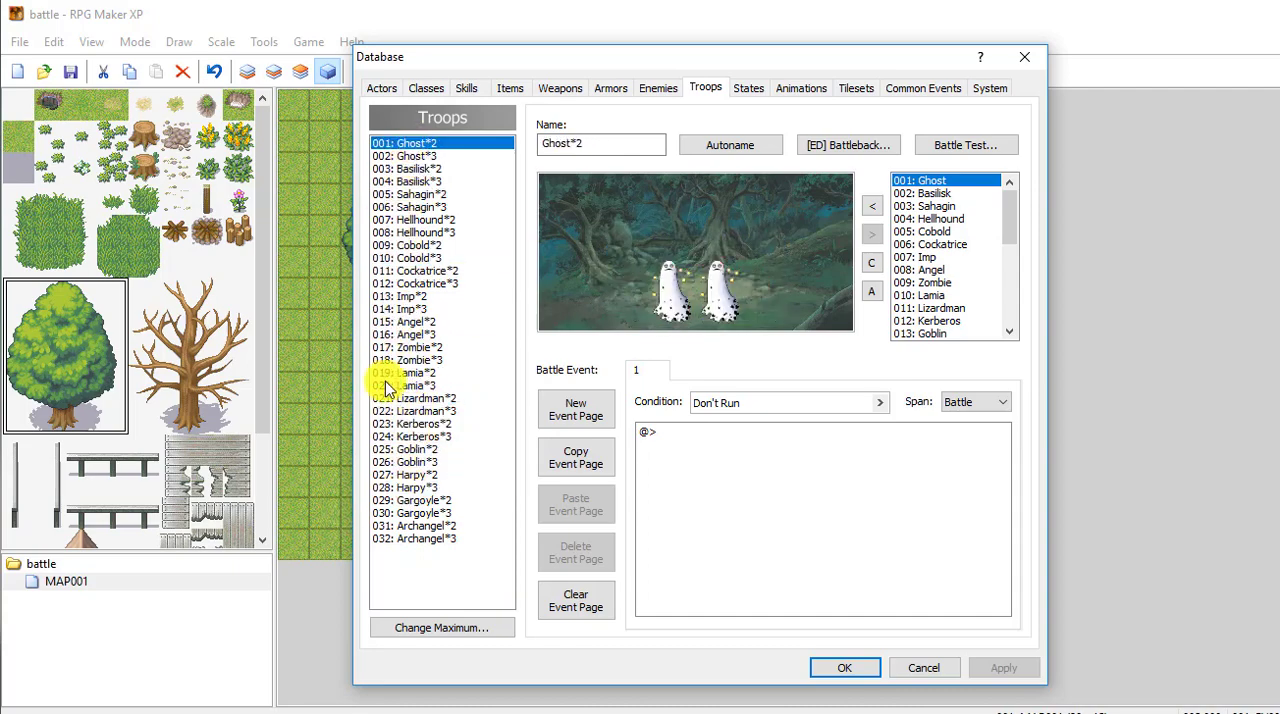
Step: Change enemy 001's battler graphic to 004-Fighter04 and rename the enemy Green hair
click(662, 87)
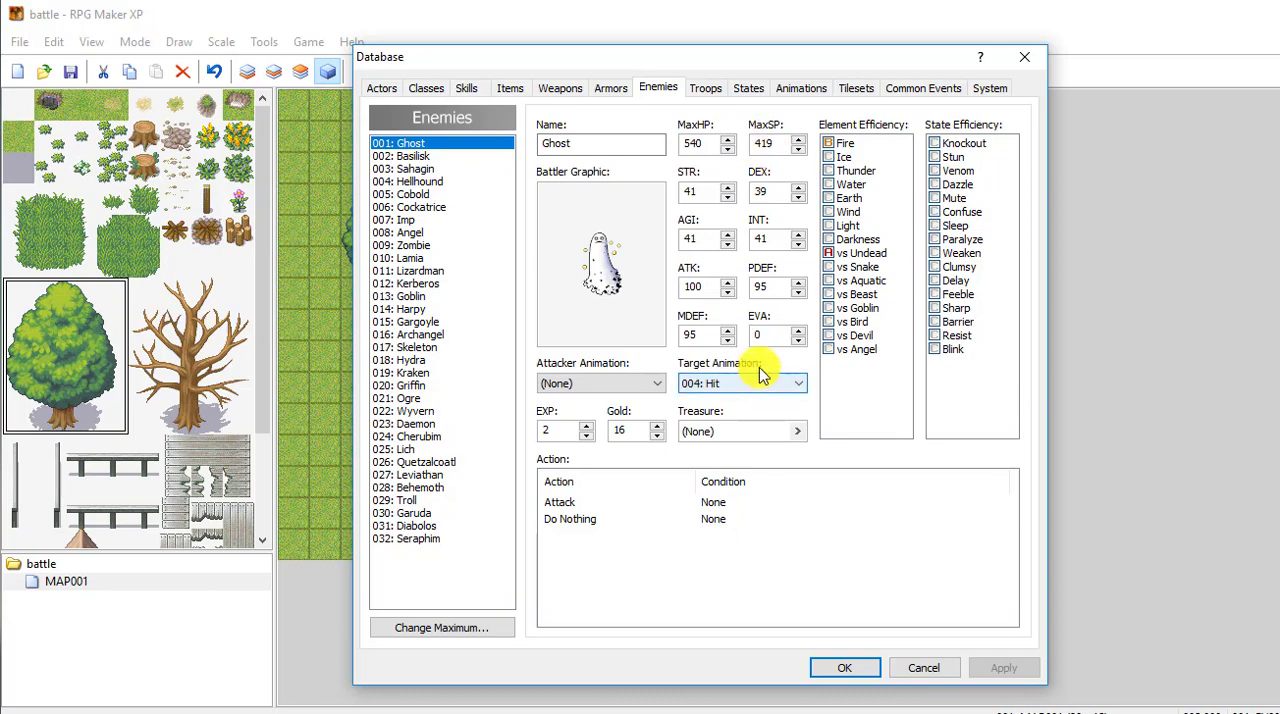
double_click(608, 284)
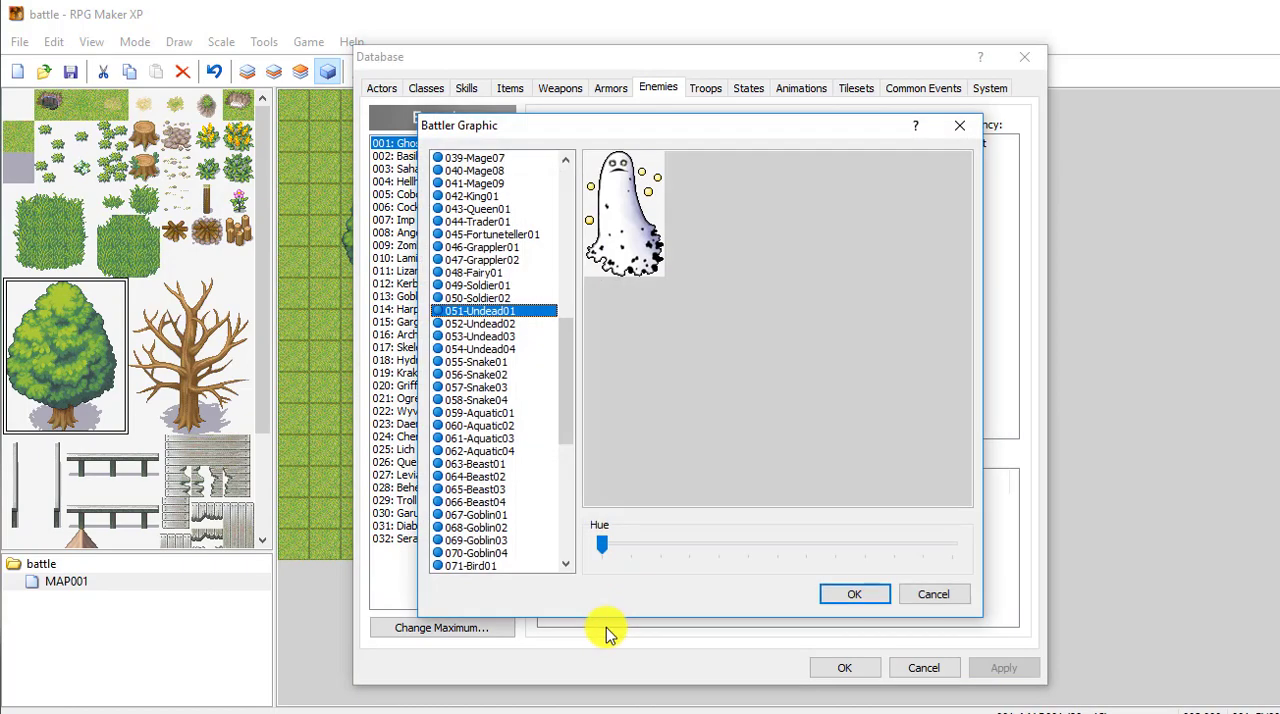
click(484, 286)
click(480, 183)
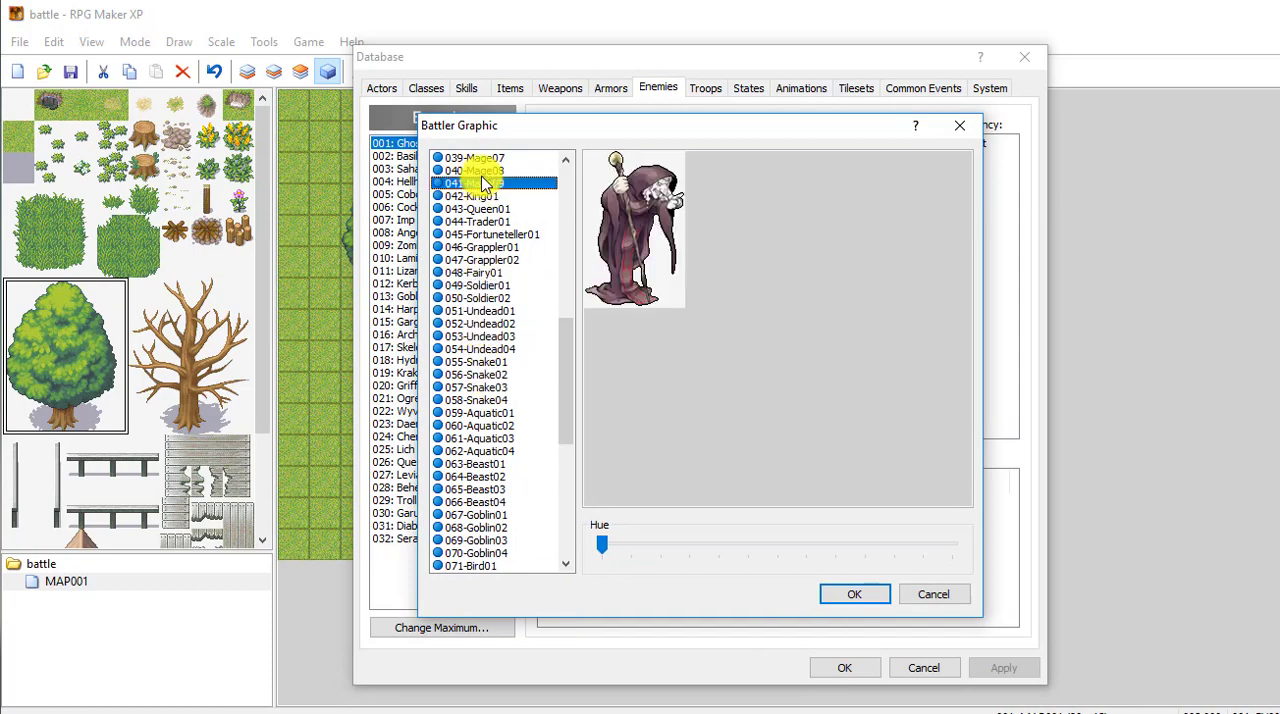
click(520, 170)
drag(575, 324, 563, 180)
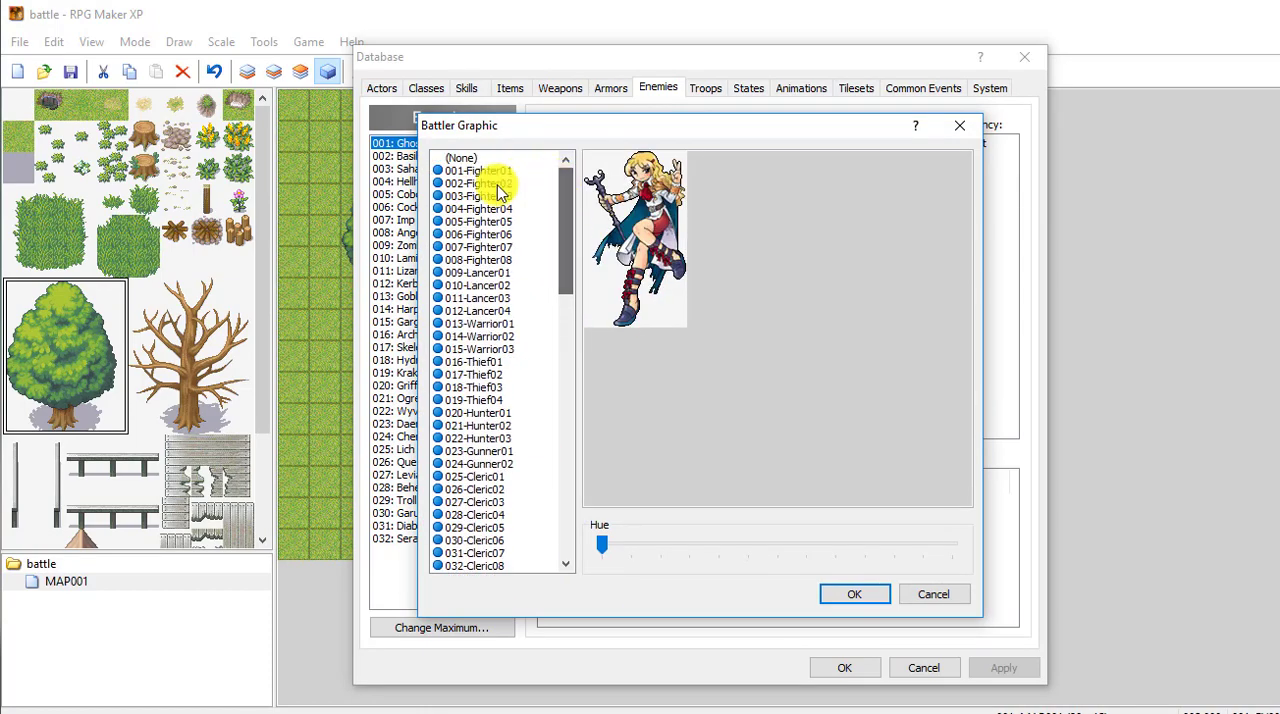
click(506, 189)
key(Down)
key(Down)
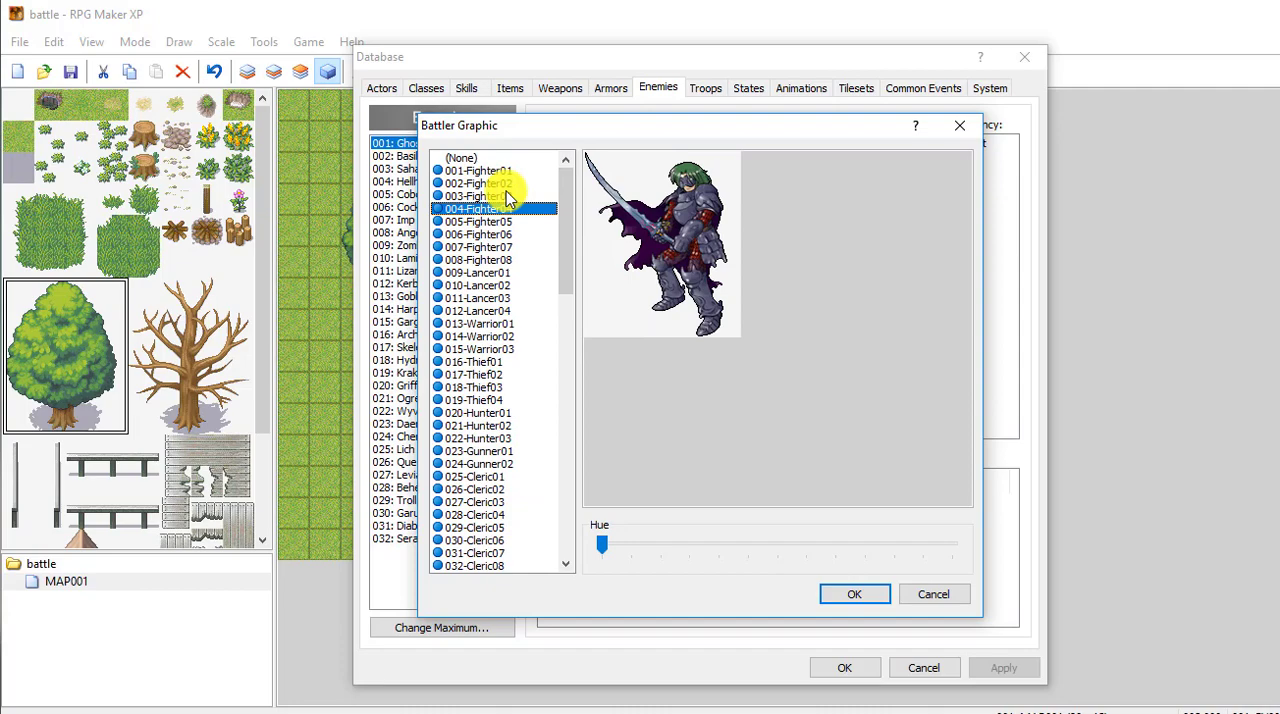
click(855, 595)
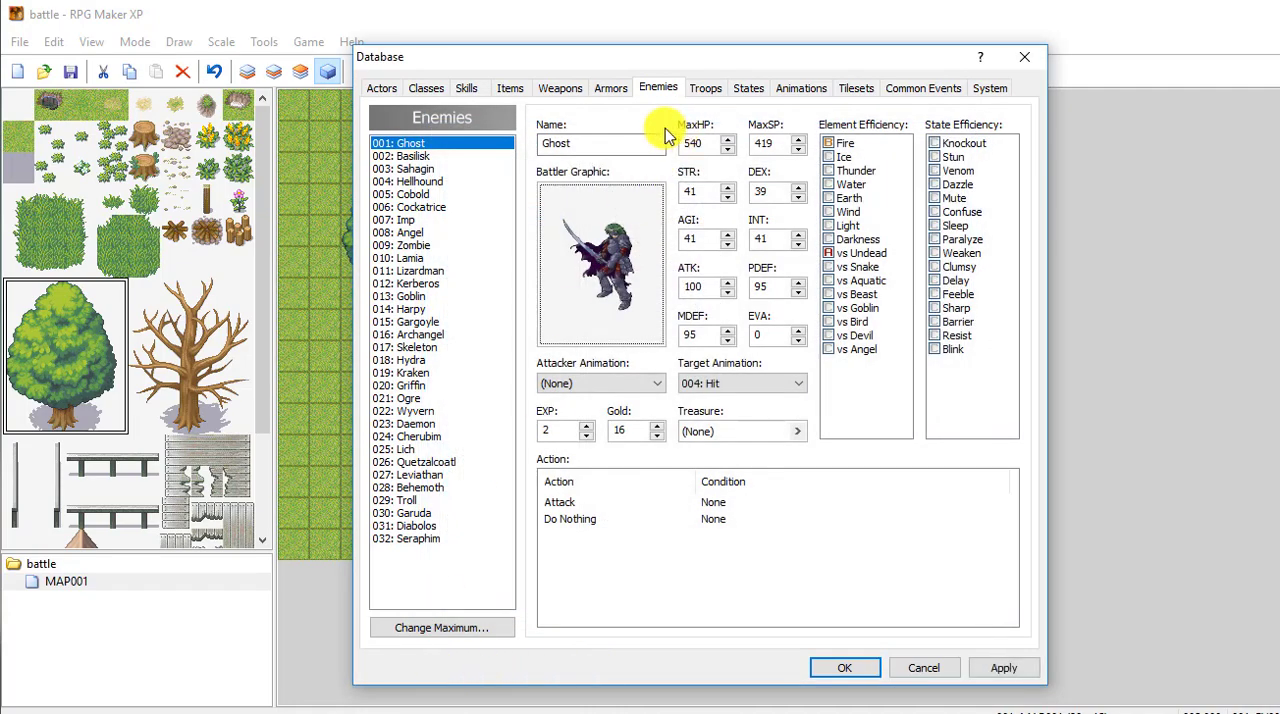
double_click(585, 143)
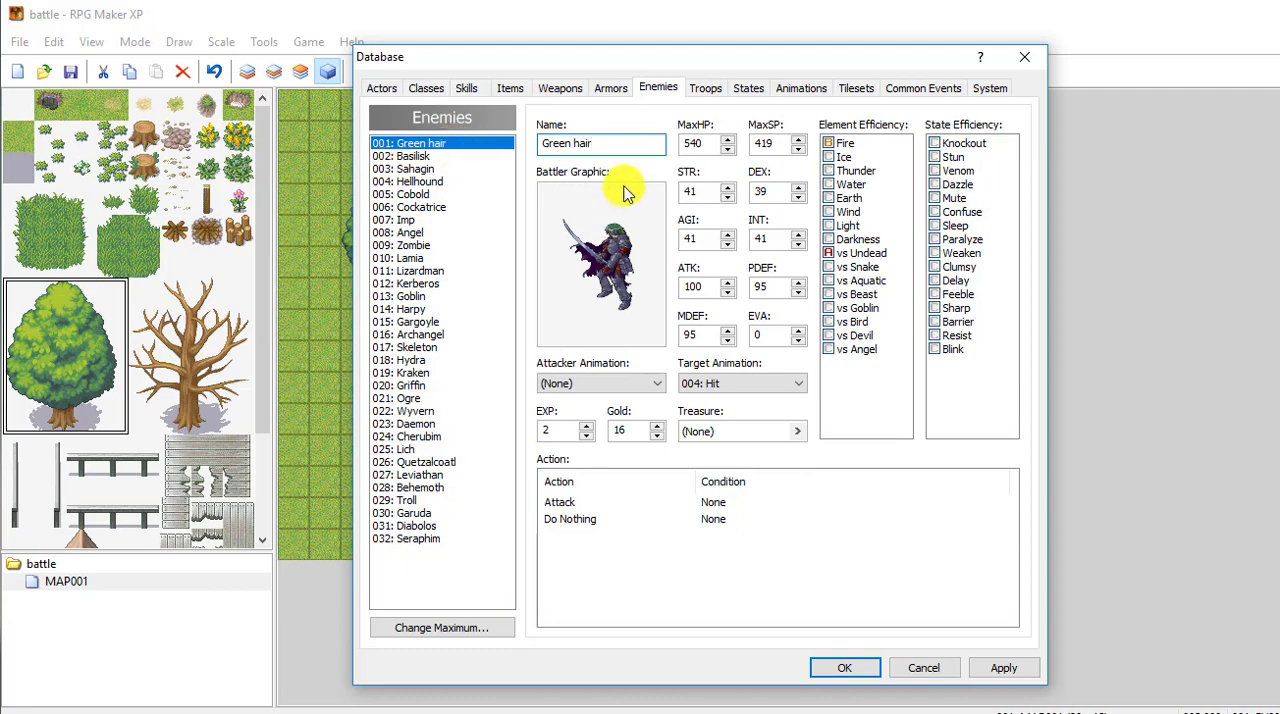
Step: Raise the maximum number of enemies to 33, view the blank entry 033, and return to Green hair
click(443, 628)
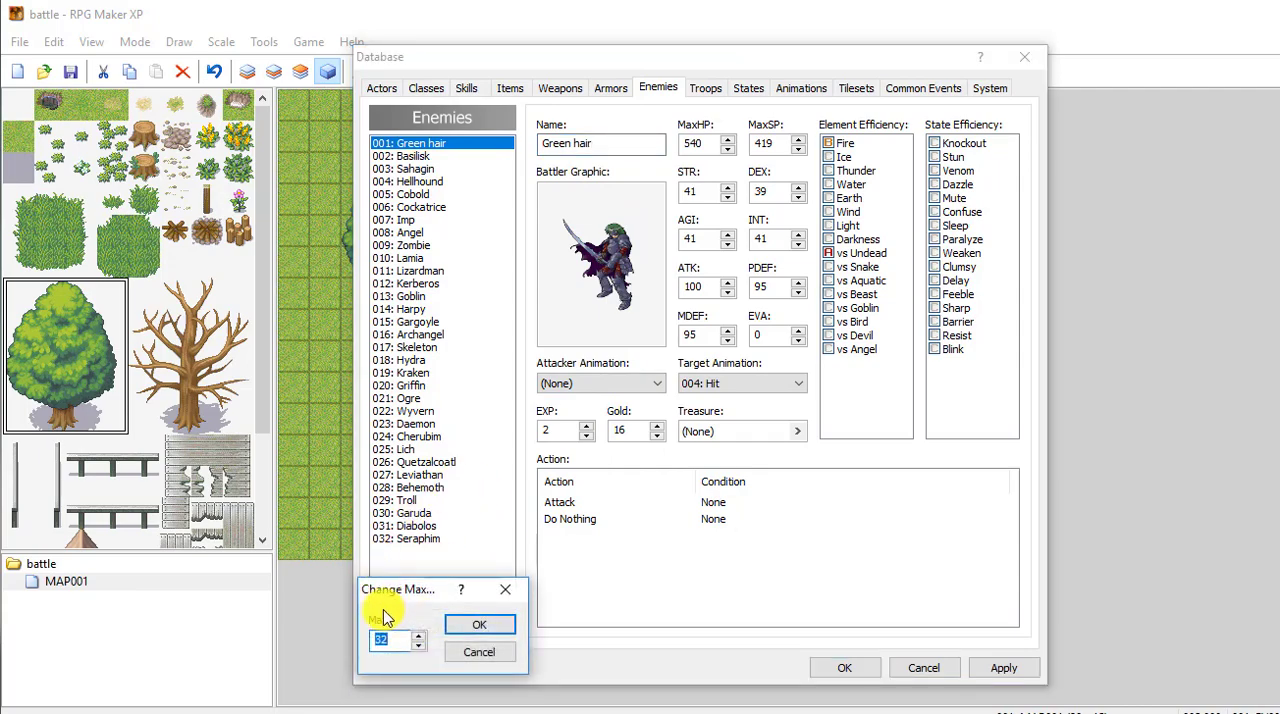
click(475, 624)
click(407, 551)
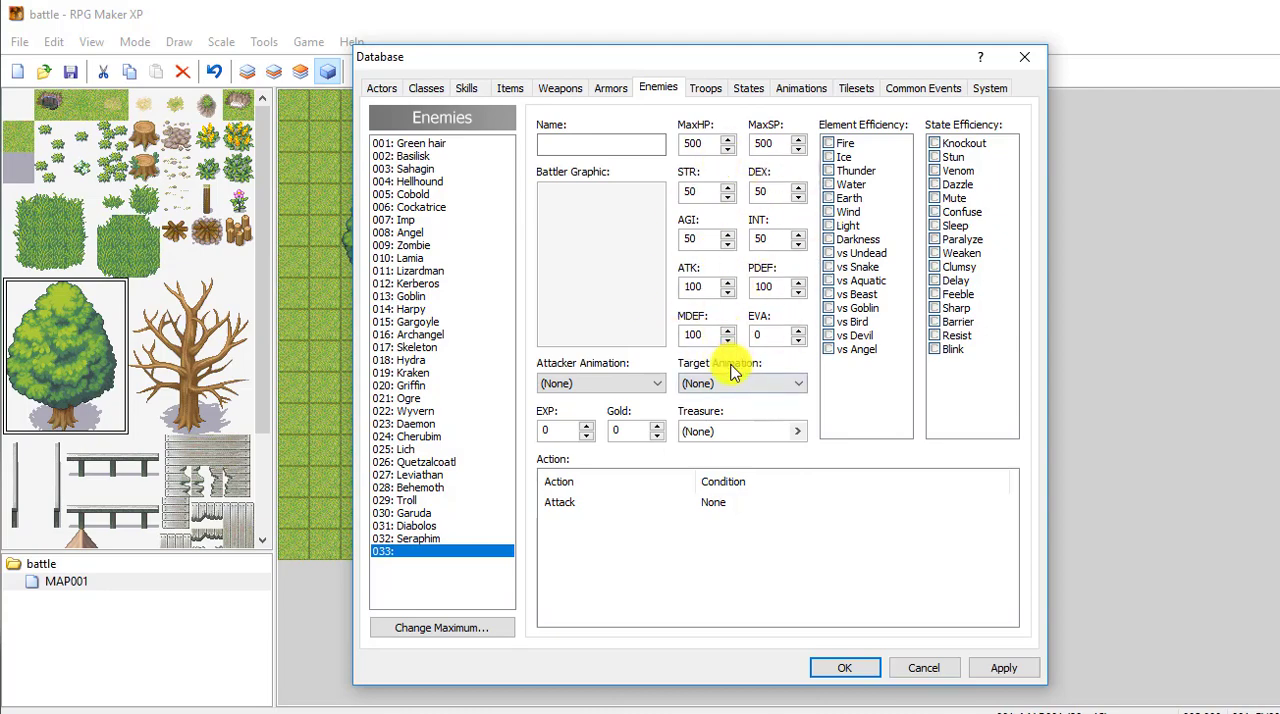
click(427, 146)
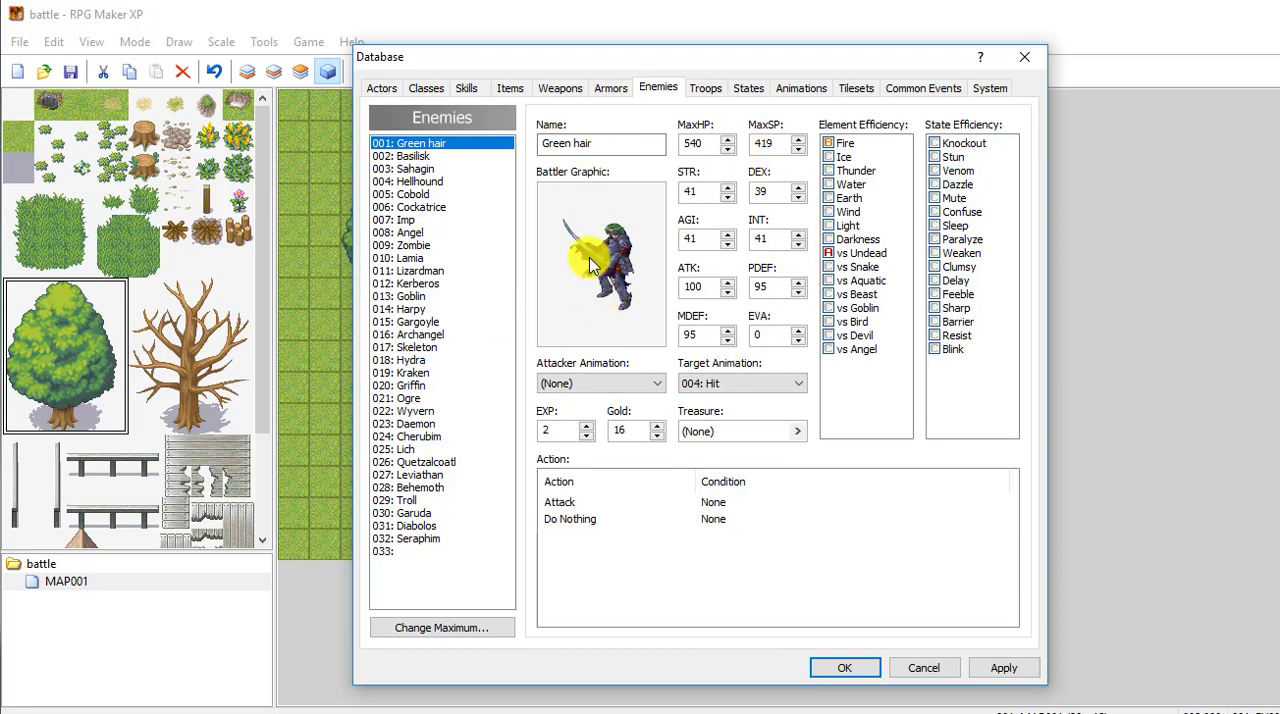
Step: Move the two Green hair fighters farther apart in troop 001 and rename the troop green hair battle
click(705, 90)
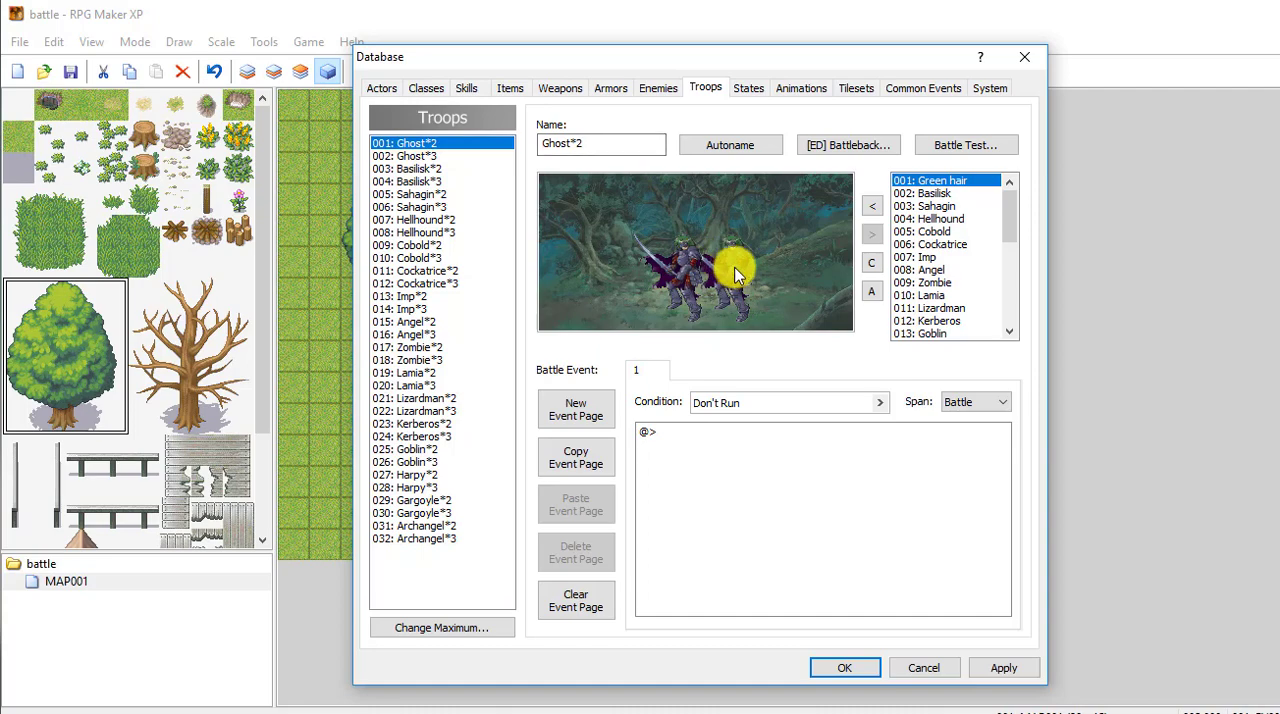
drag(735, 268, 763, 250)
mouse_move(671, 271)
mouse_down()
mouse_move(632, 269)
mouse_move(668, 256)
mouse_up()
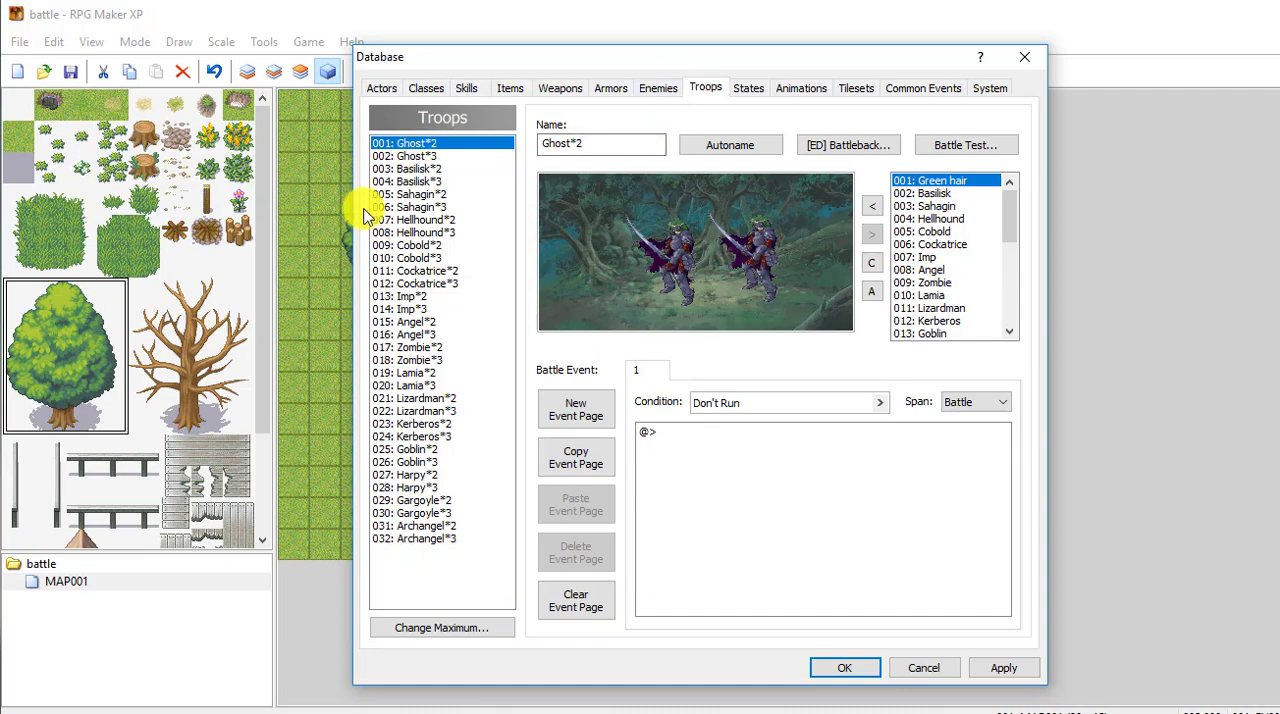
double_click(605, 145)
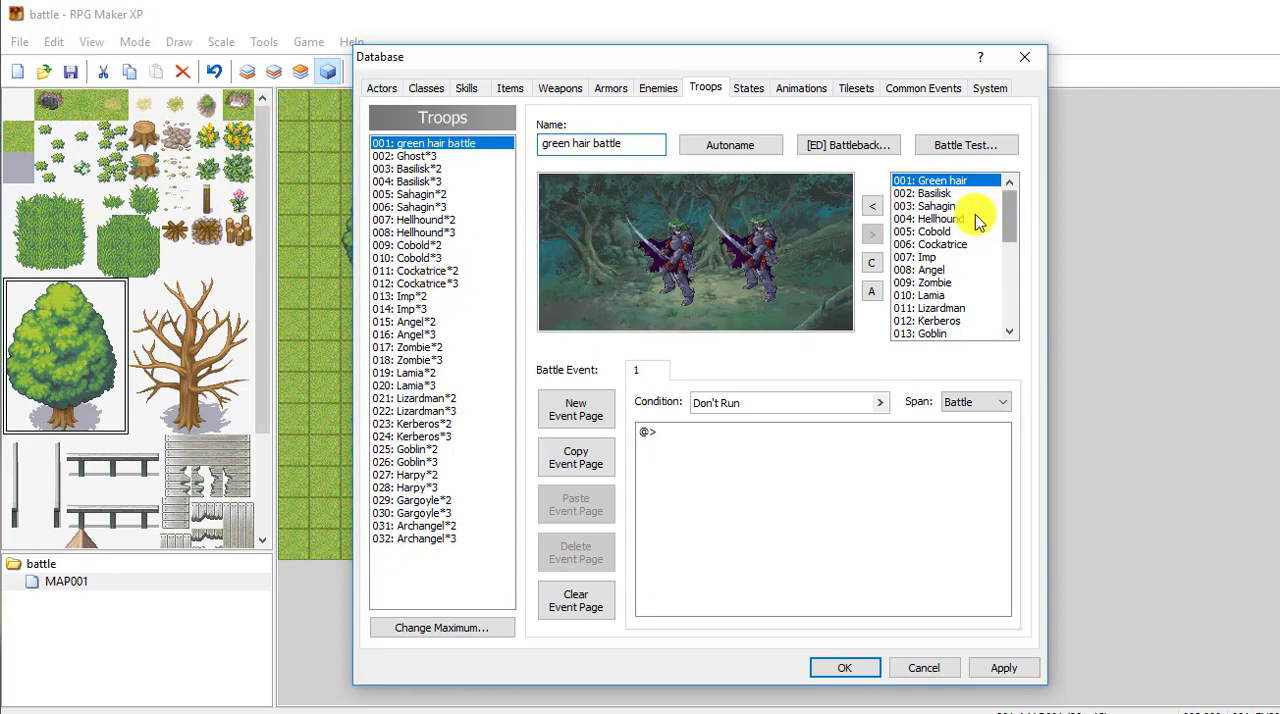
Step: Remove the right-hand Green hair fighter from the green hair battle troop
click(762, 250)
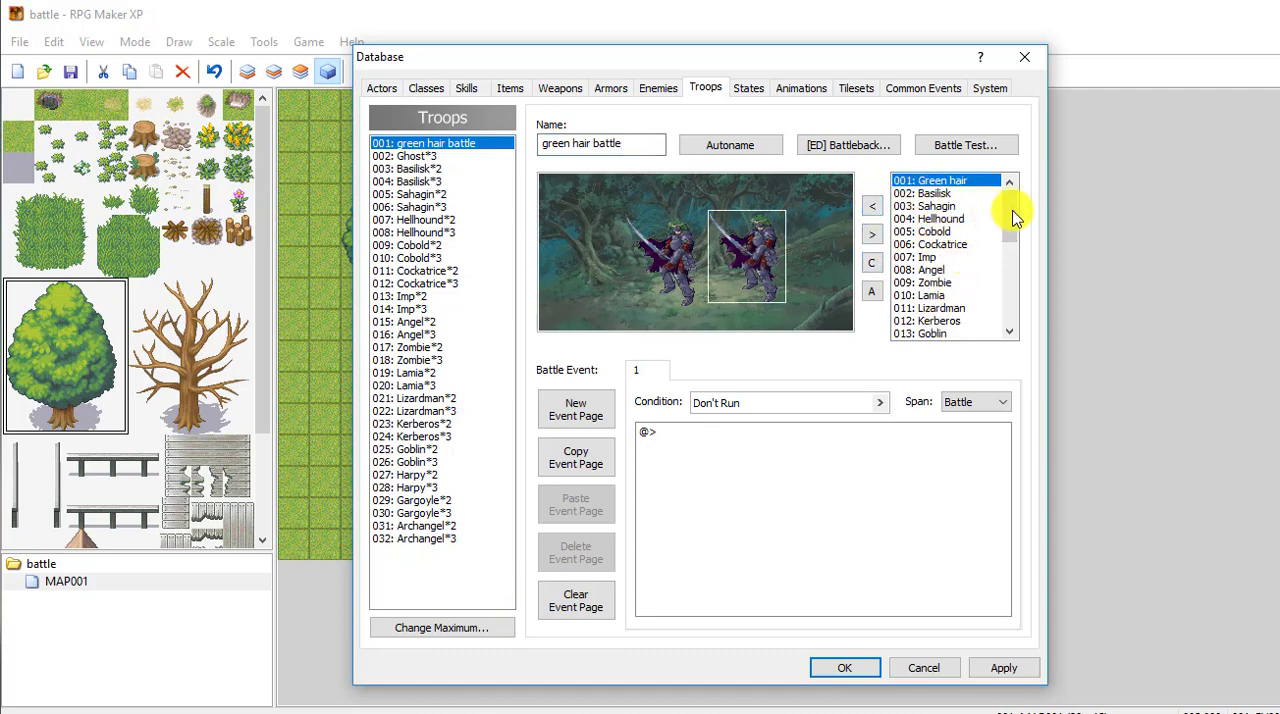
drag(1010, 222, 991, 189)
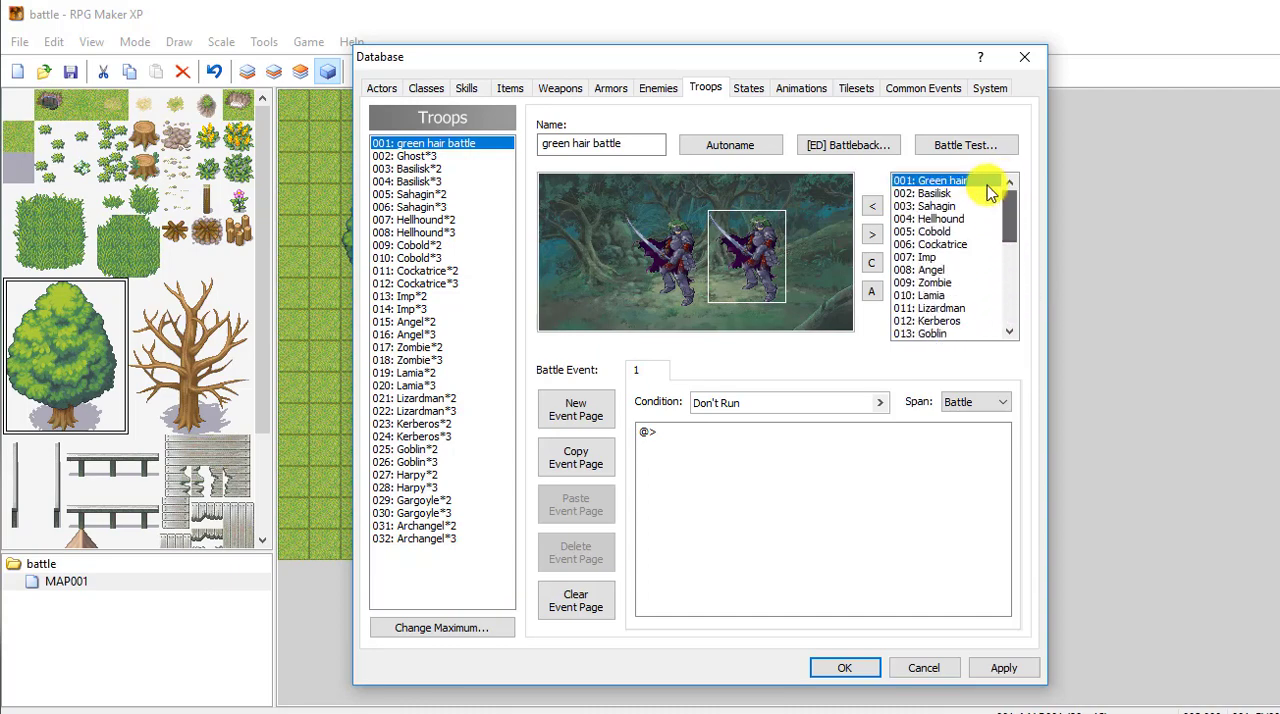
click(677, 257)
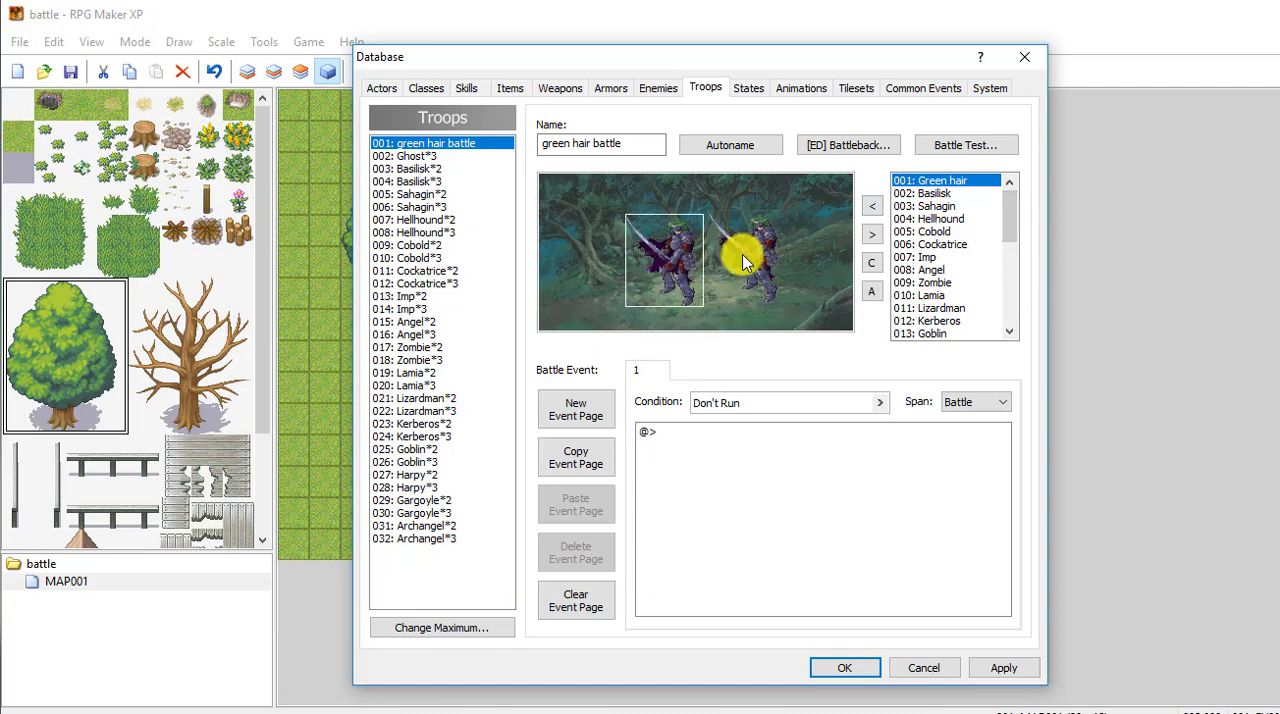
click(748, 251)
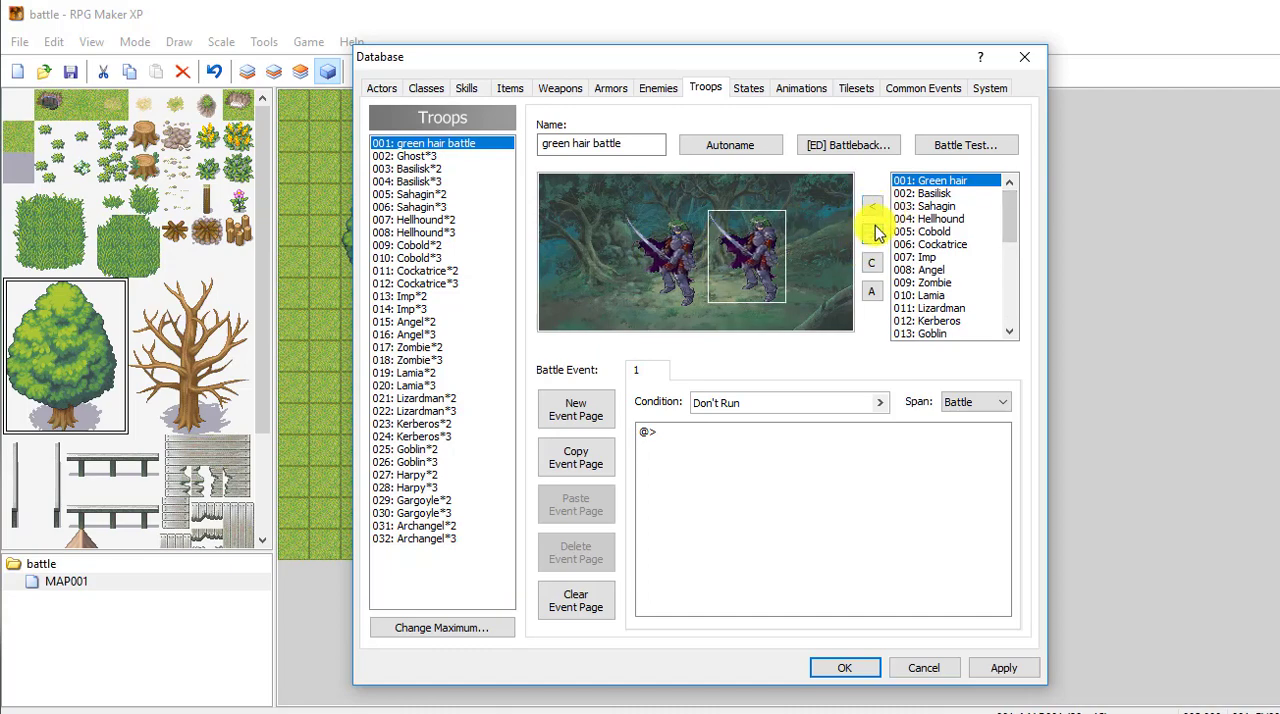
click(872, 237)
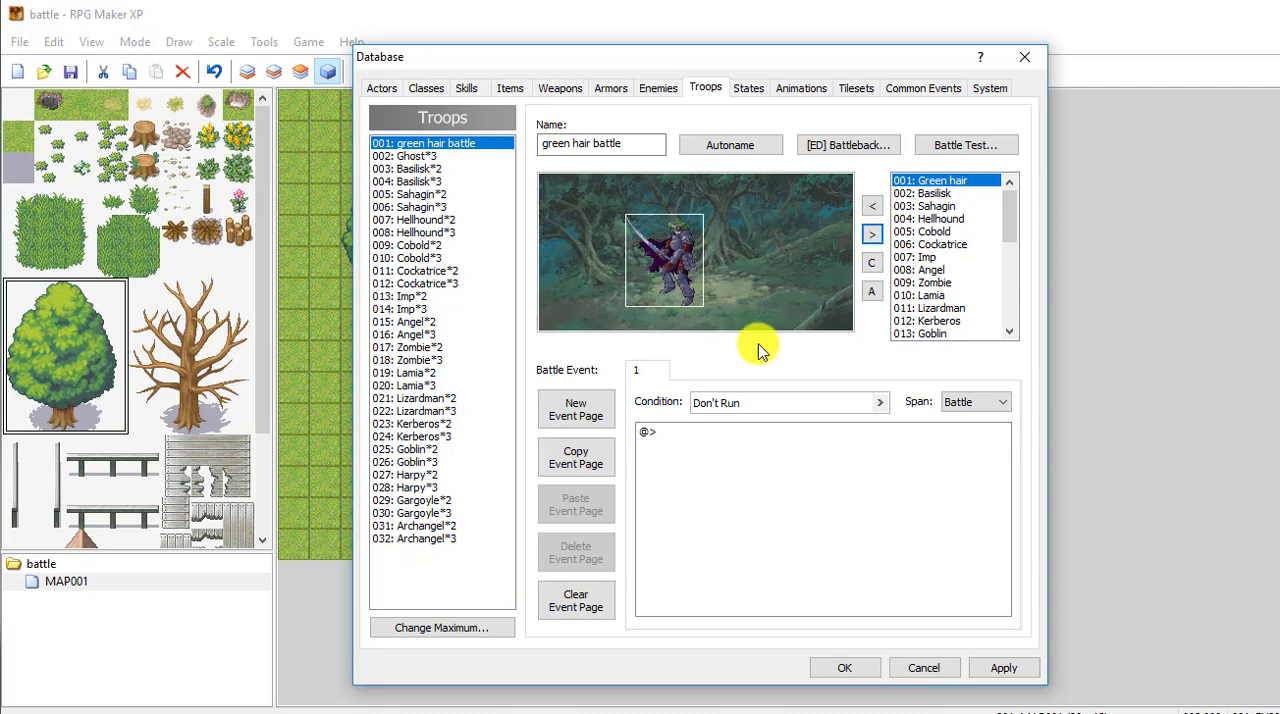
Step: Try a Cobold placed to the right of the Green hair fighter, and remove it from the troop again
click(935, 231)
click(872, 205)
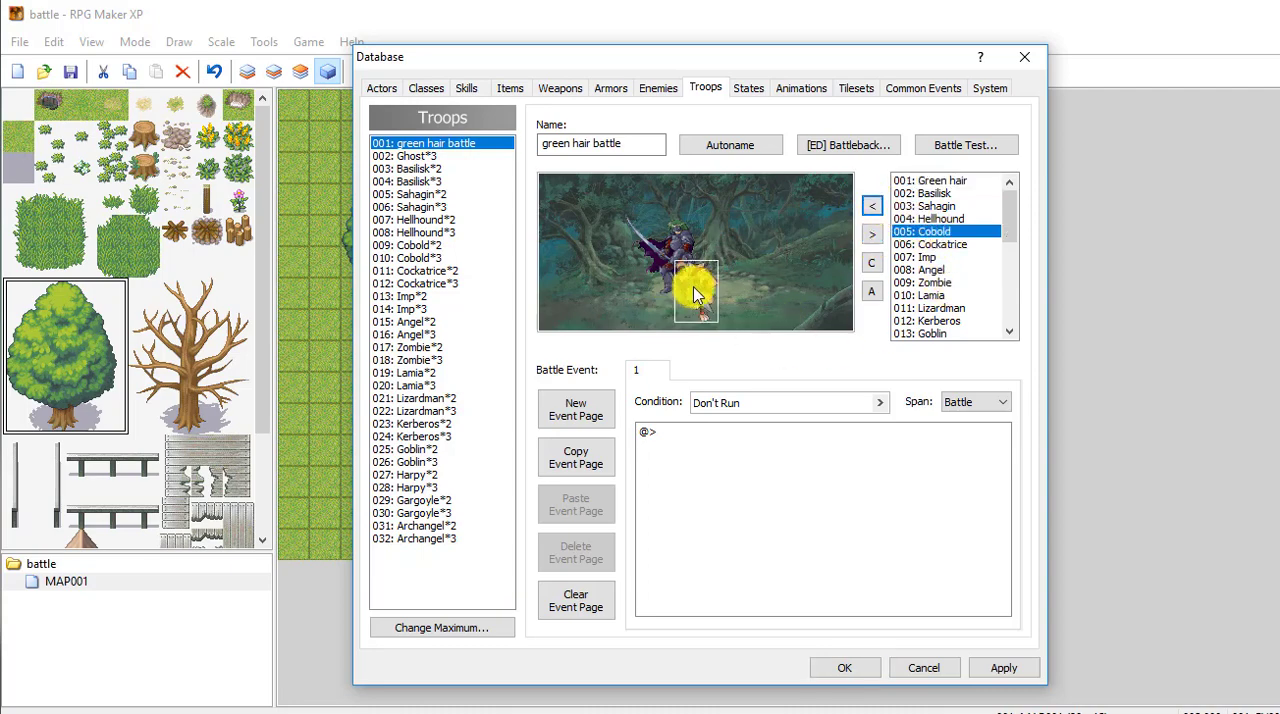
drag(694, 288, 765, 257)
mouse_move(676, 261)
mouse_down()
mouse_move(640, 262)
mouse_move(672, 257)
mouse_up()
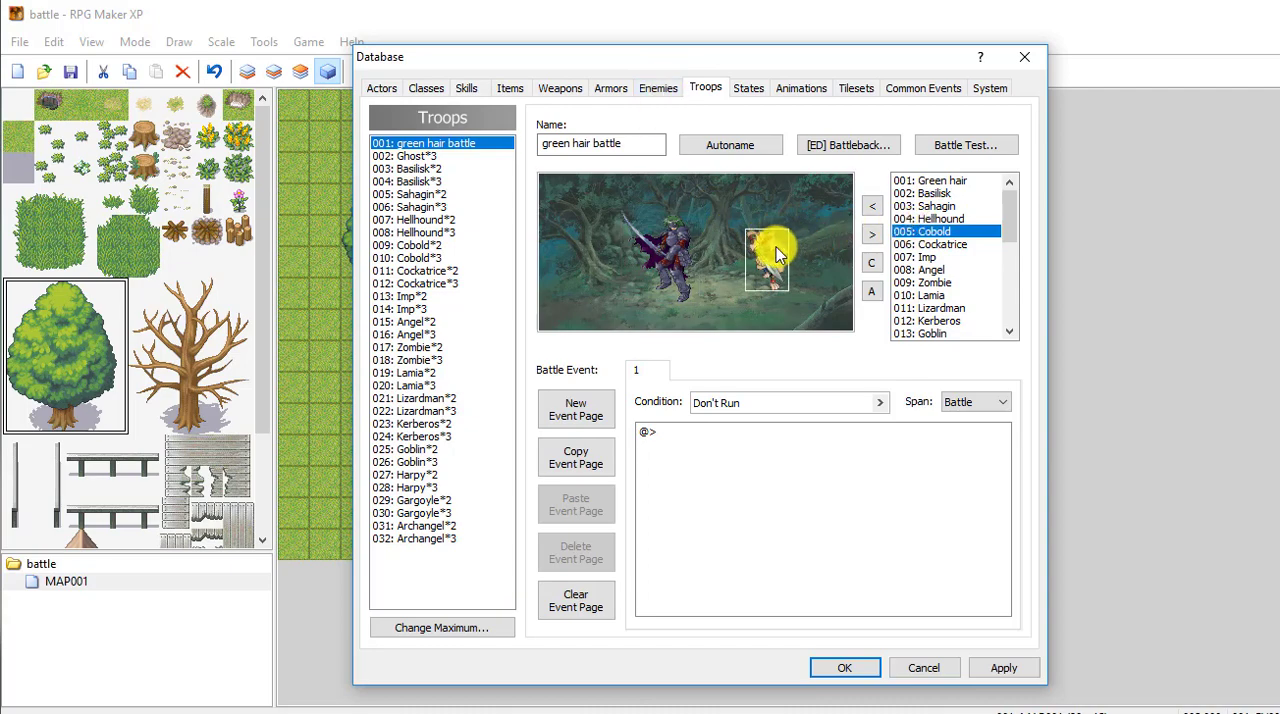
click(872, 236)
Step: Position the single Green hair fighter near the center of the battle scene and save the database changes
drag(663, 260, 711, 267)
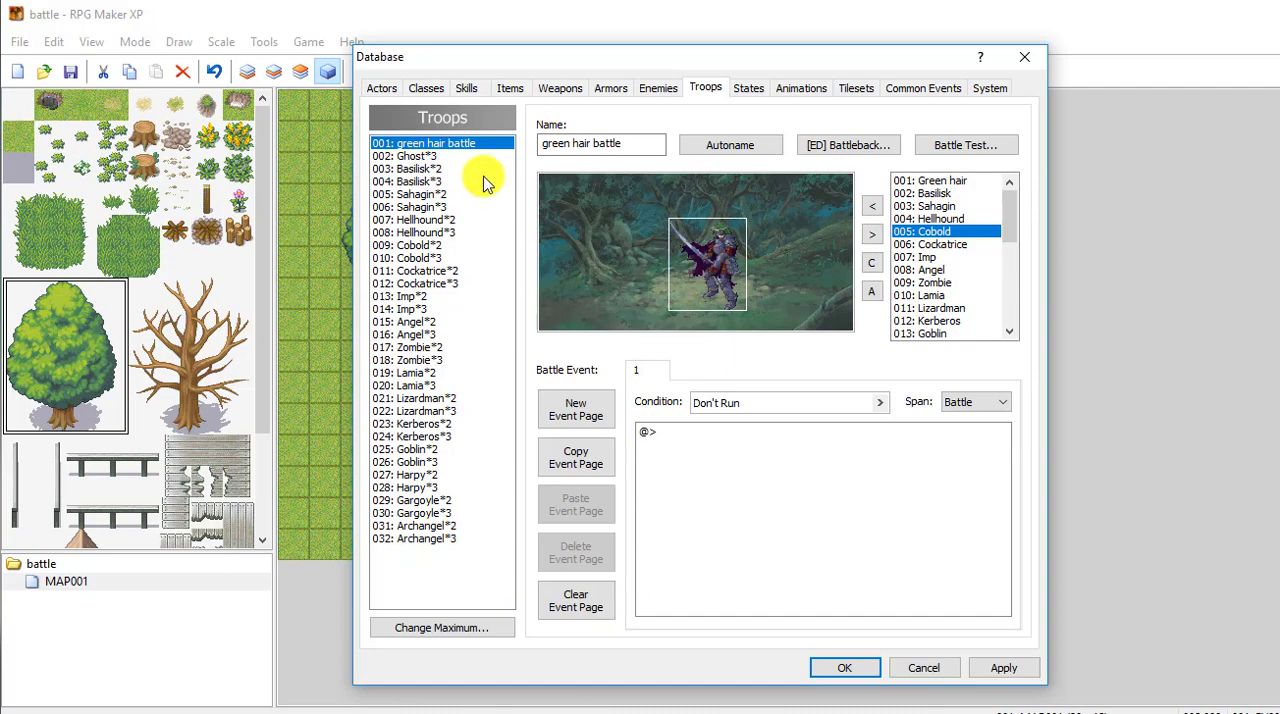
click(430, 146)
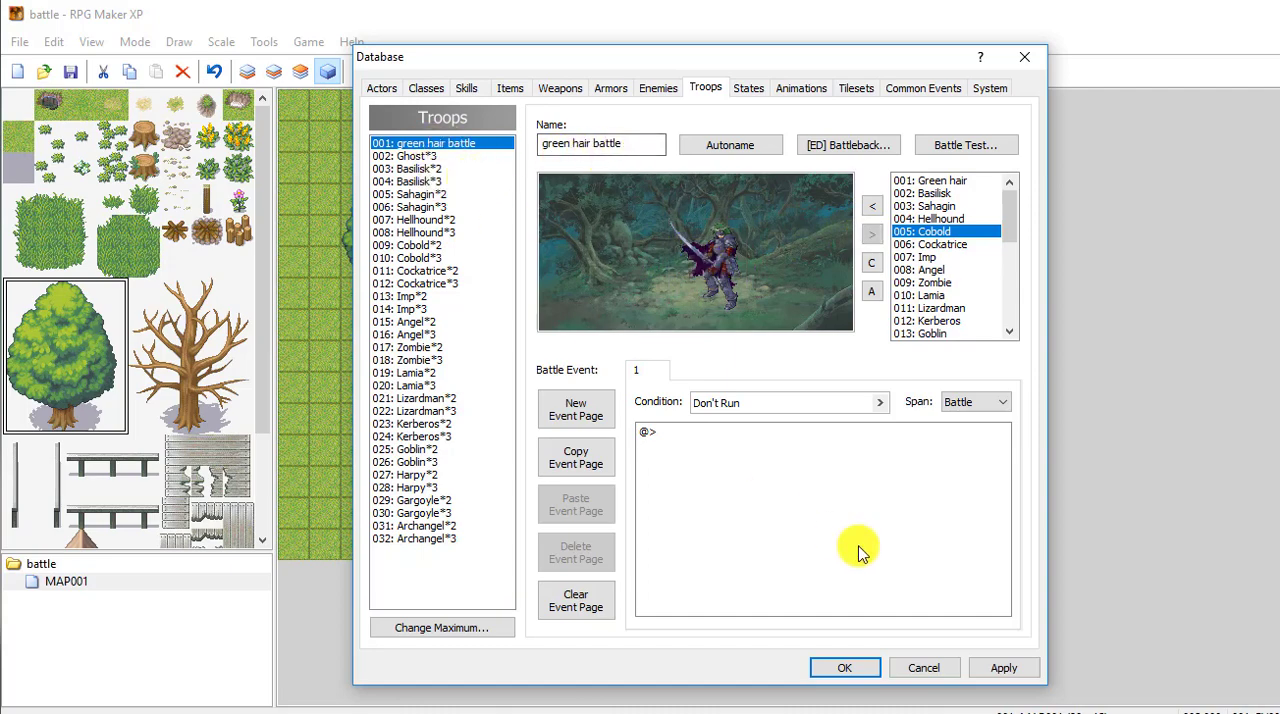
click(1004, 668)
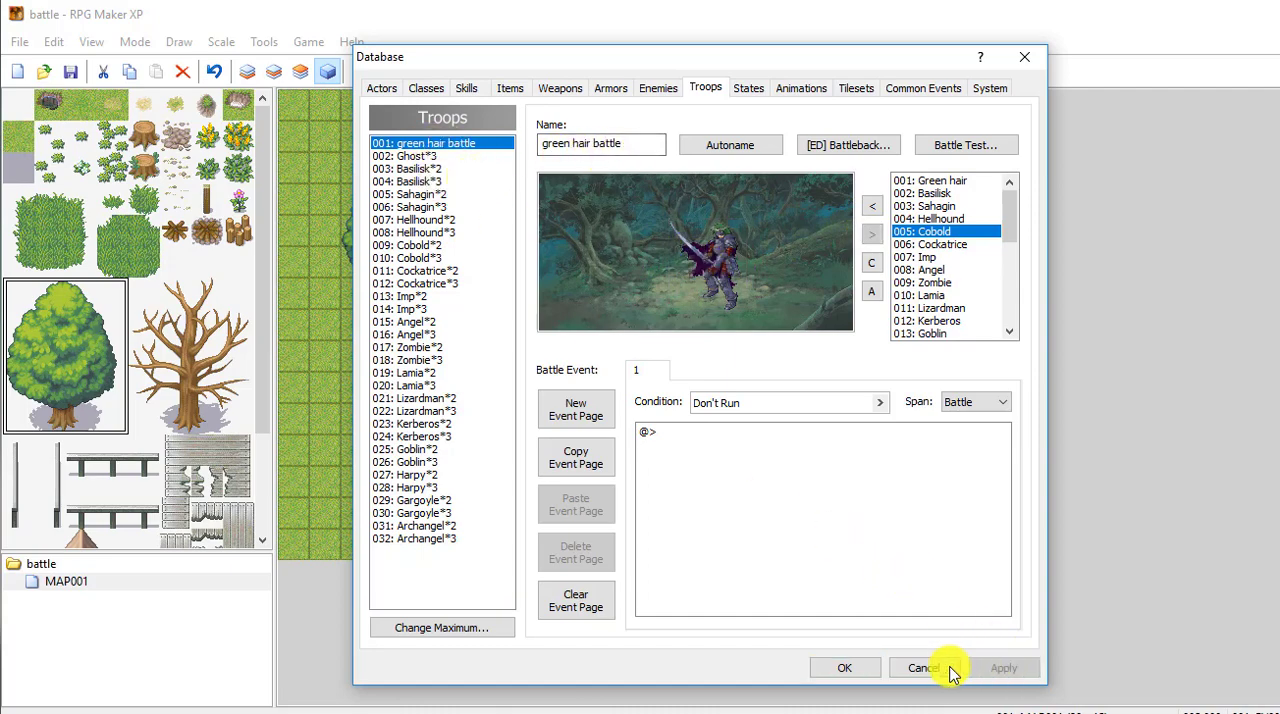
click(850, 668)
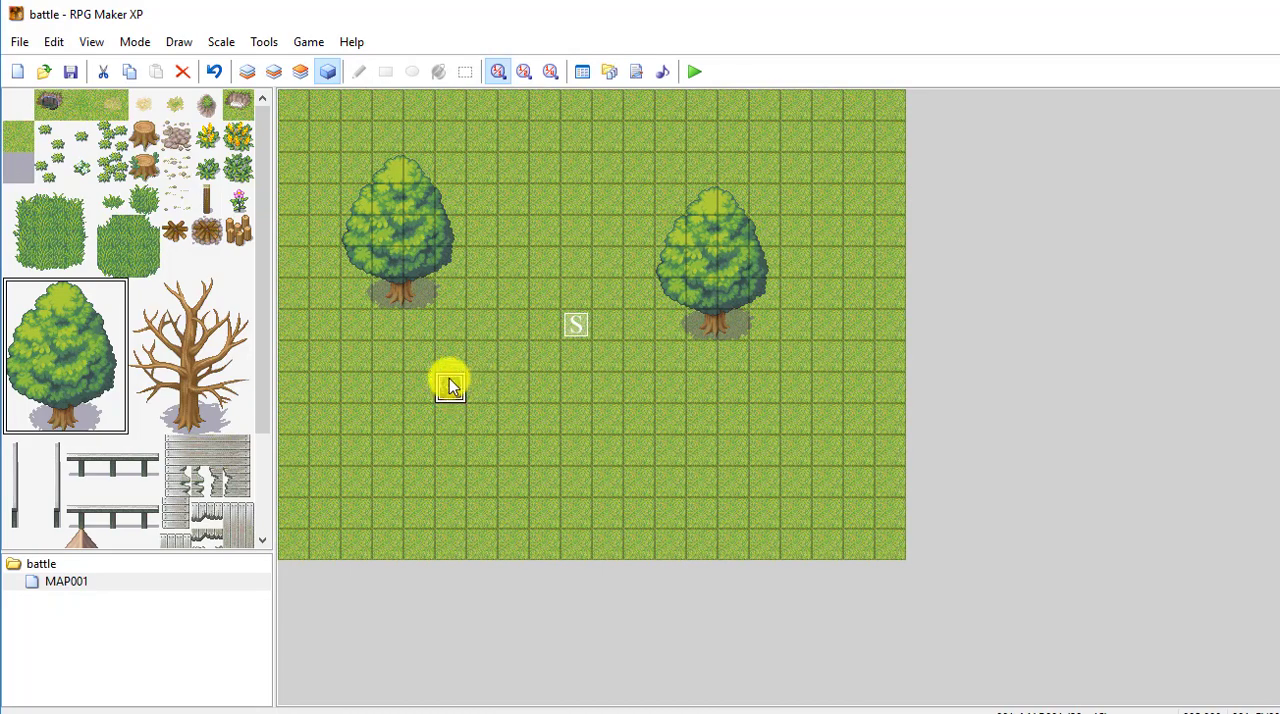
Step: Reduce the maximum number of actors in the database to 1 and save the database changes
click(583, 72)
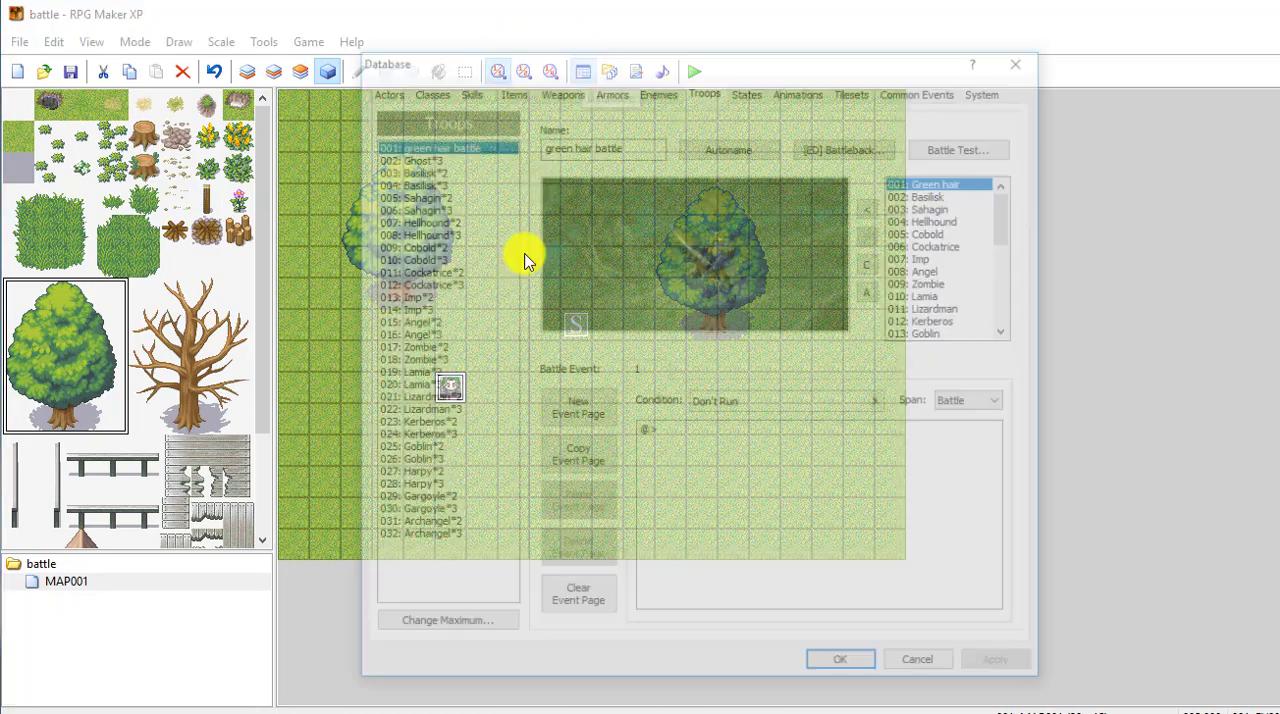
click(381, 89)
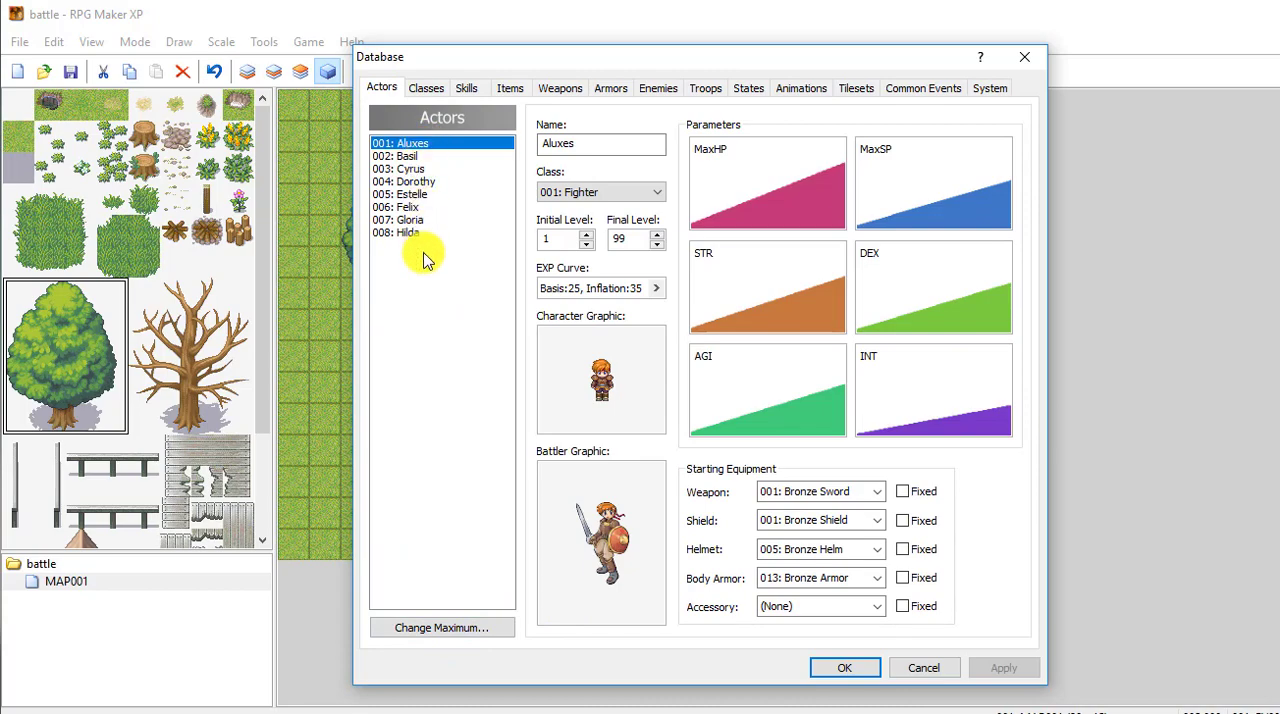
click(433, 628)
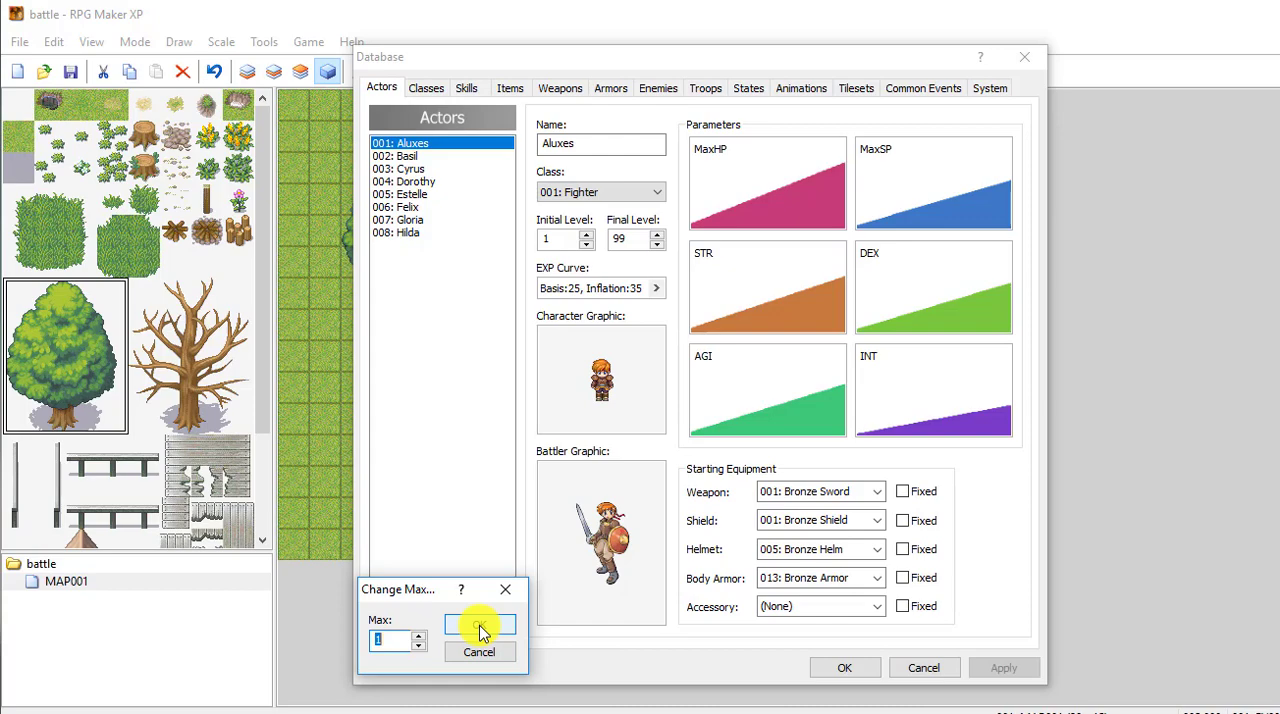
click(480, 627)
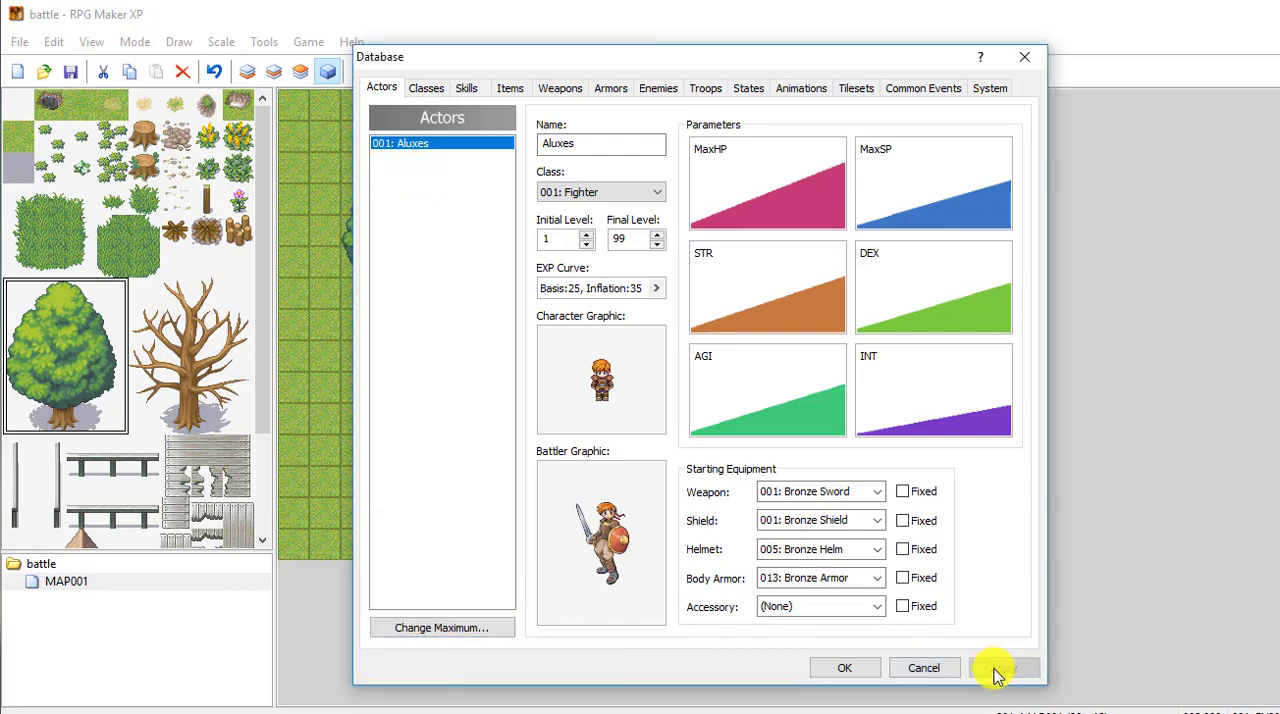
click(844, 668)
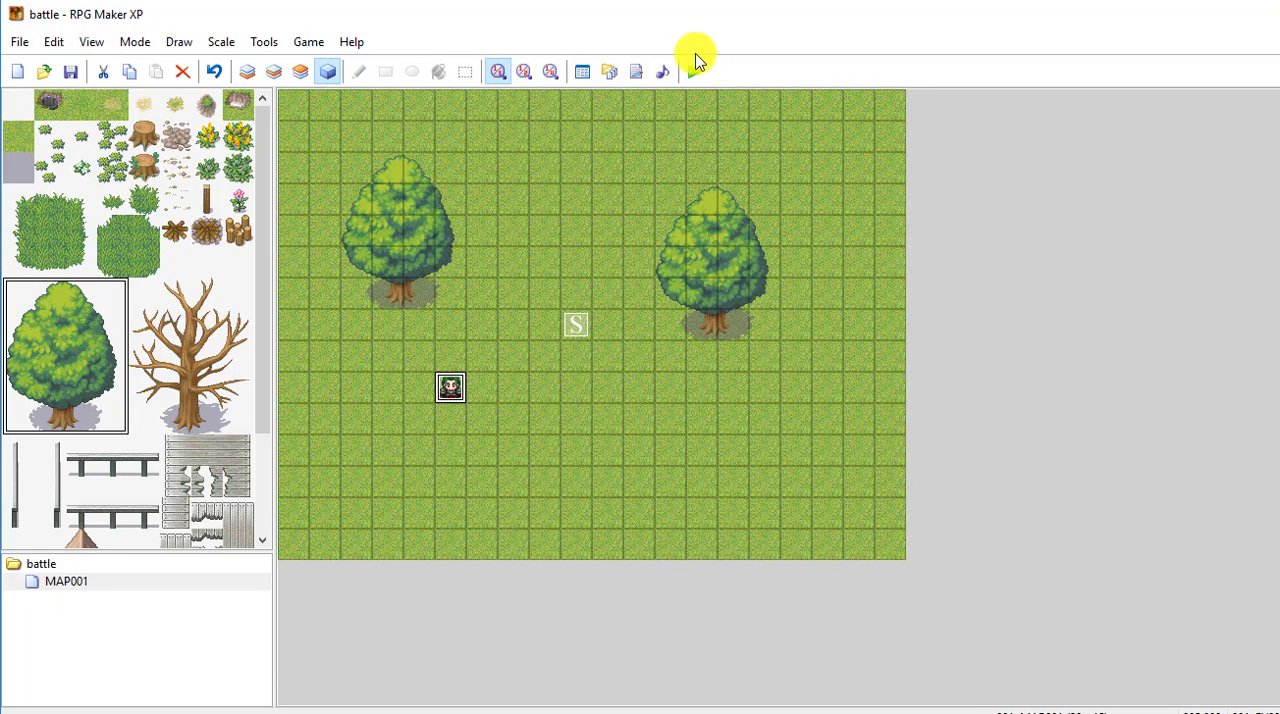
Step: Review the Let's fight!! text and green hair battle processing commands in the green-haired character's map event
click(694, 71)
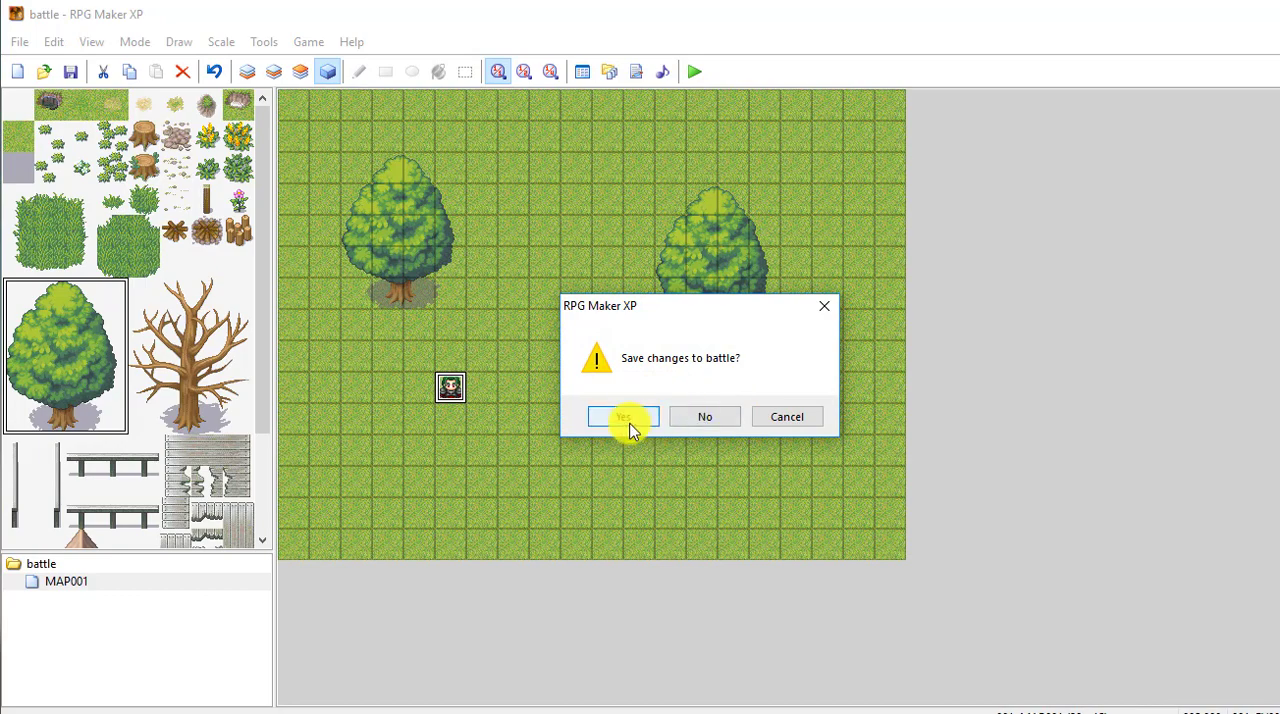
click(779, 420)
right_click(449, 389)
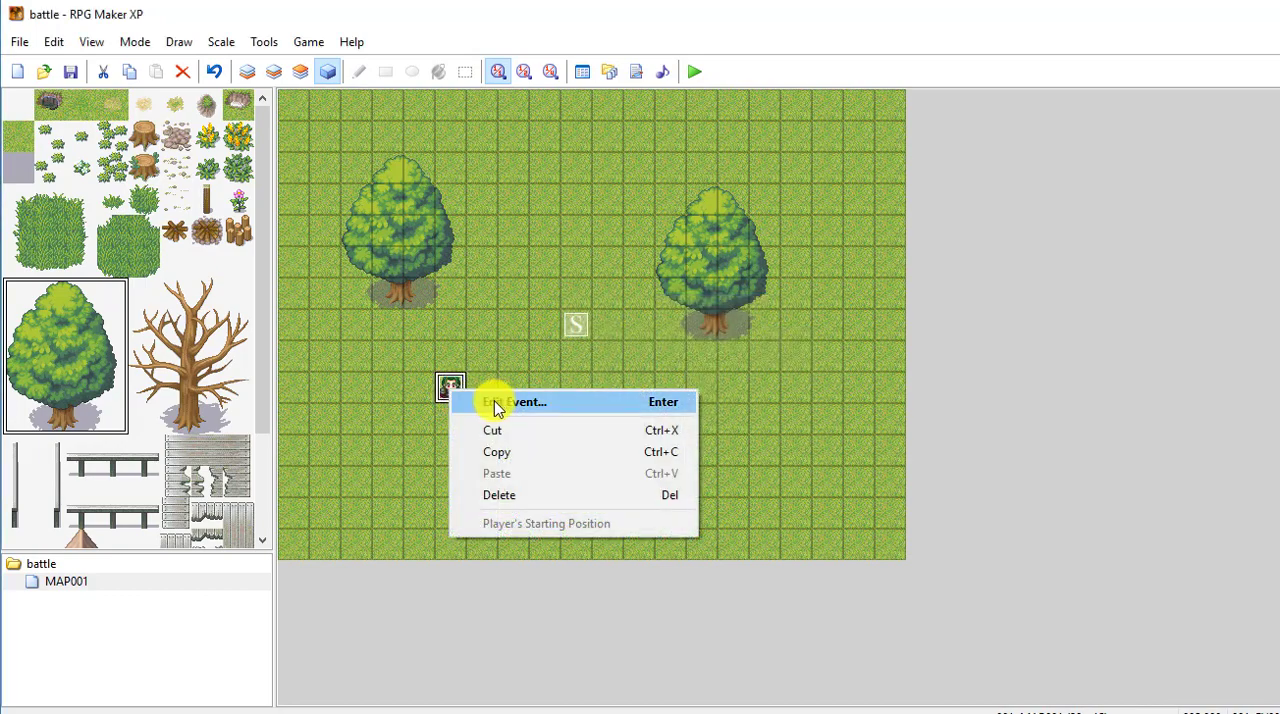
click(494, 402)
click(722, 206)
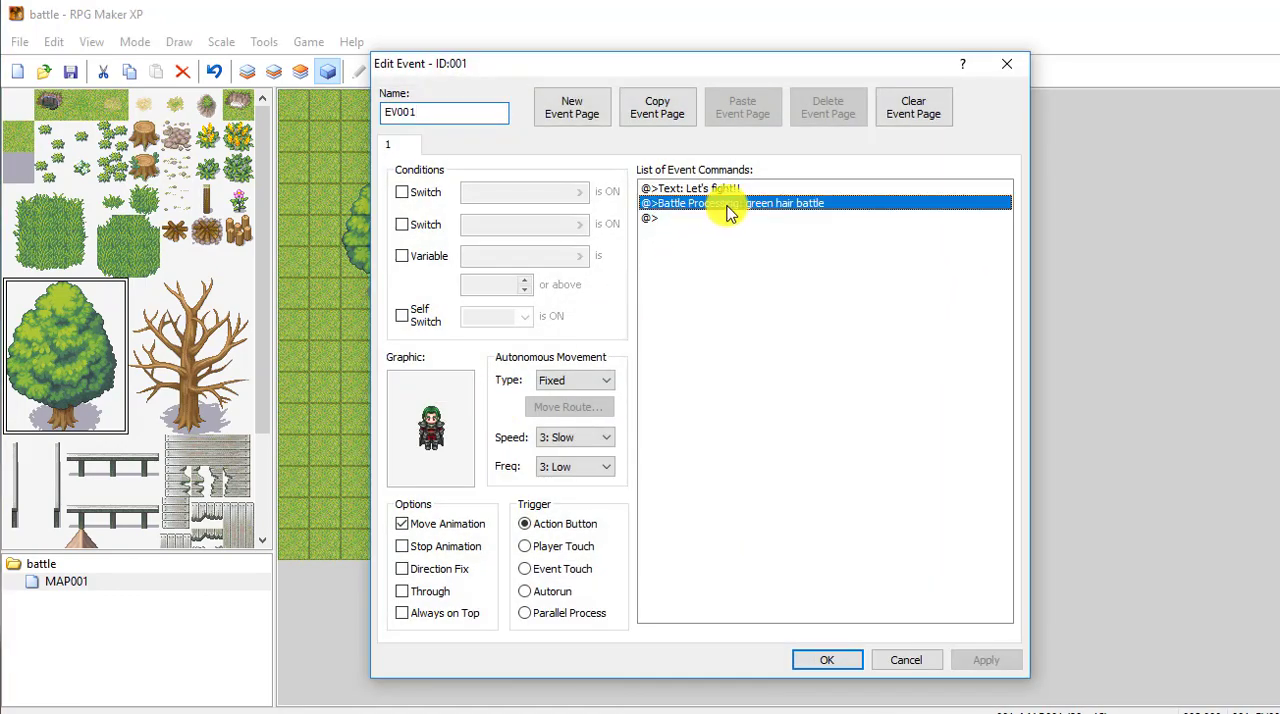
click(708, 190)
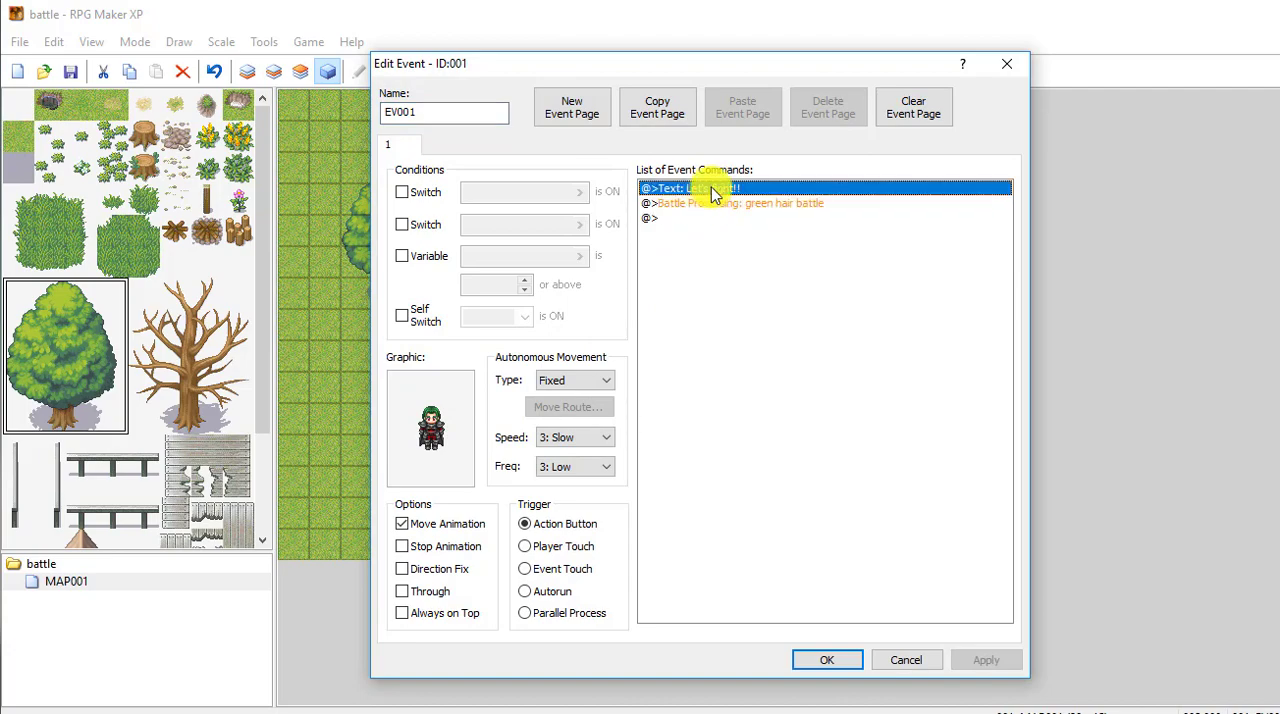
click(720, 204)
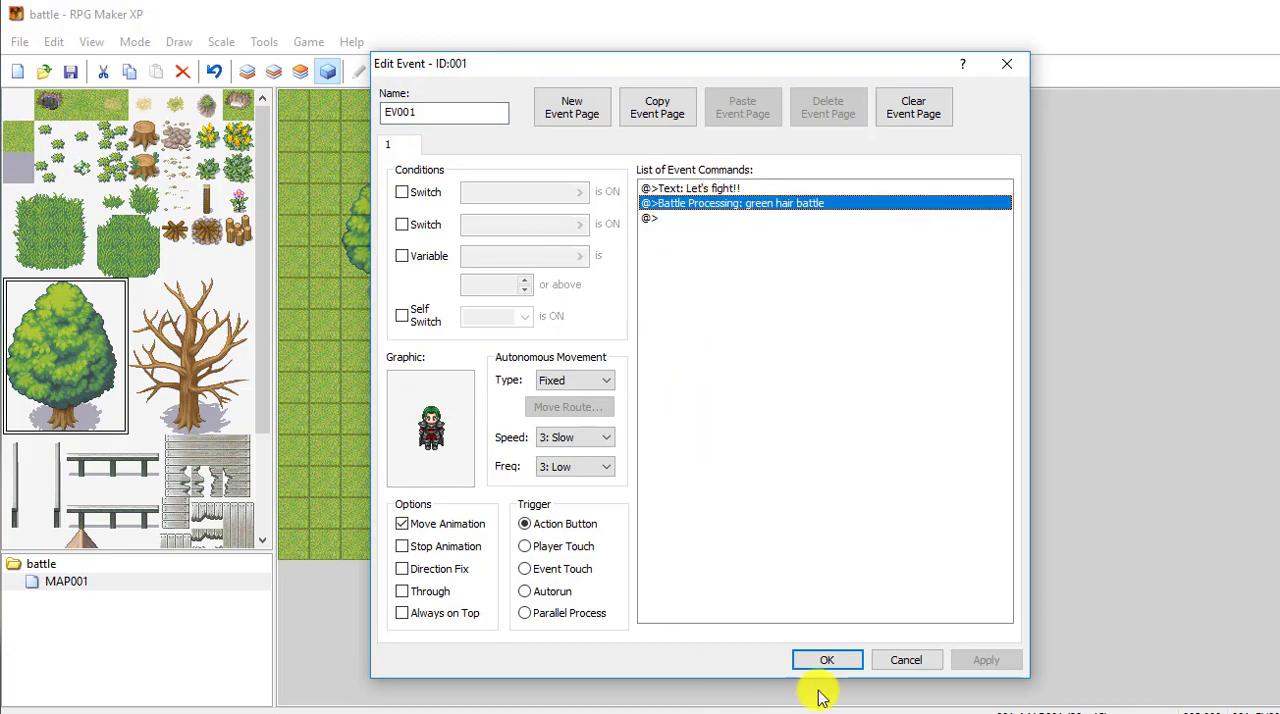
click(826, 661)
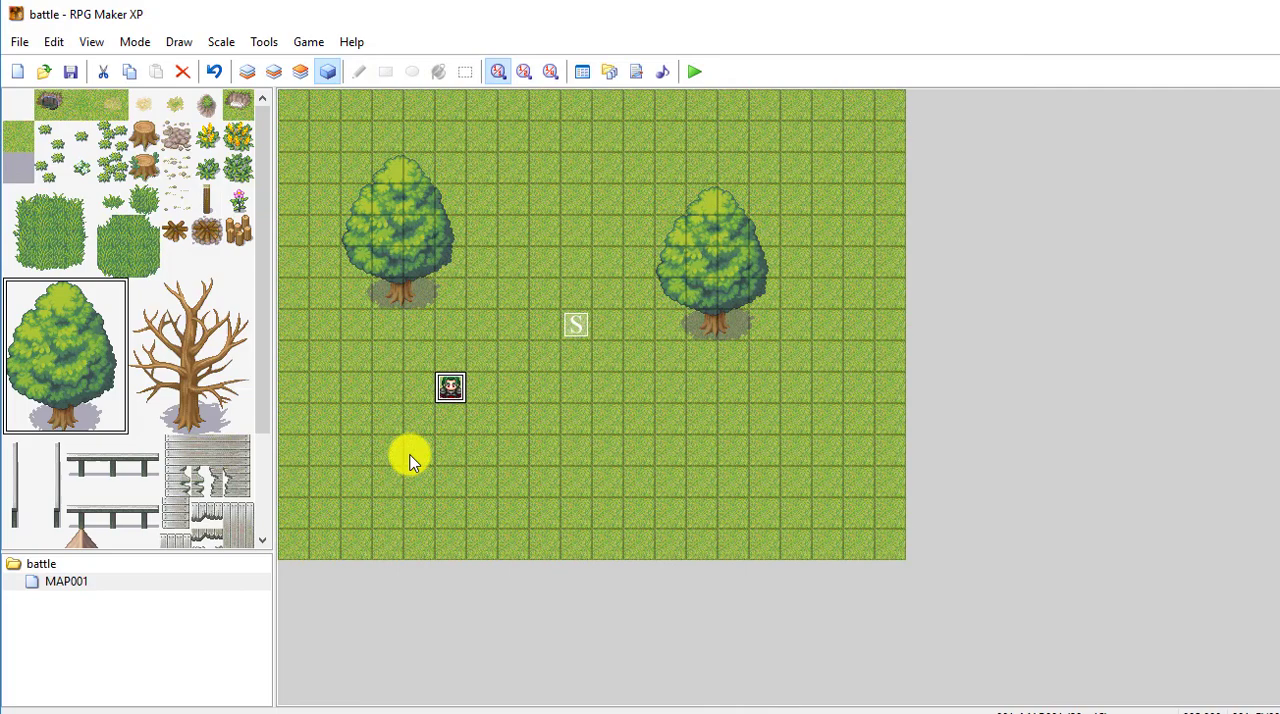
Step: Save the project, start a playtest and talk to the green-haired character to launch the battle
click(696, 74)
click(628, 418)
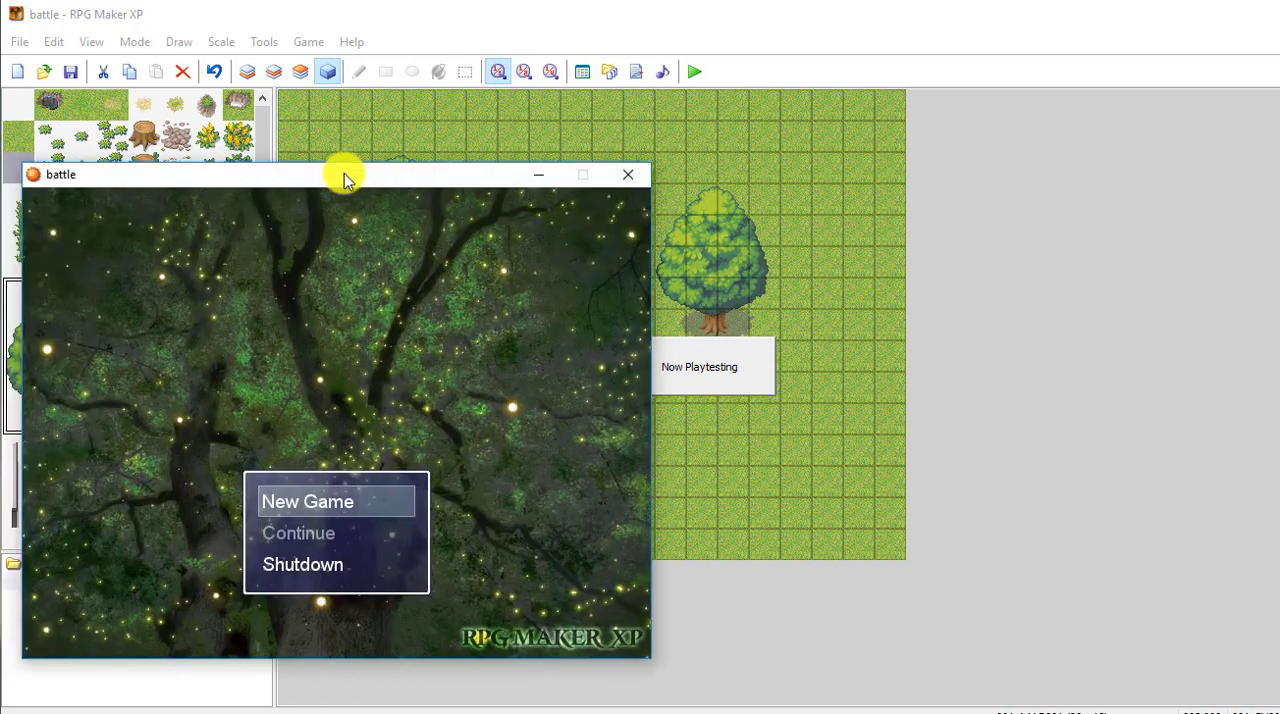
drag(343, 177, 574, 143)
key(Return)
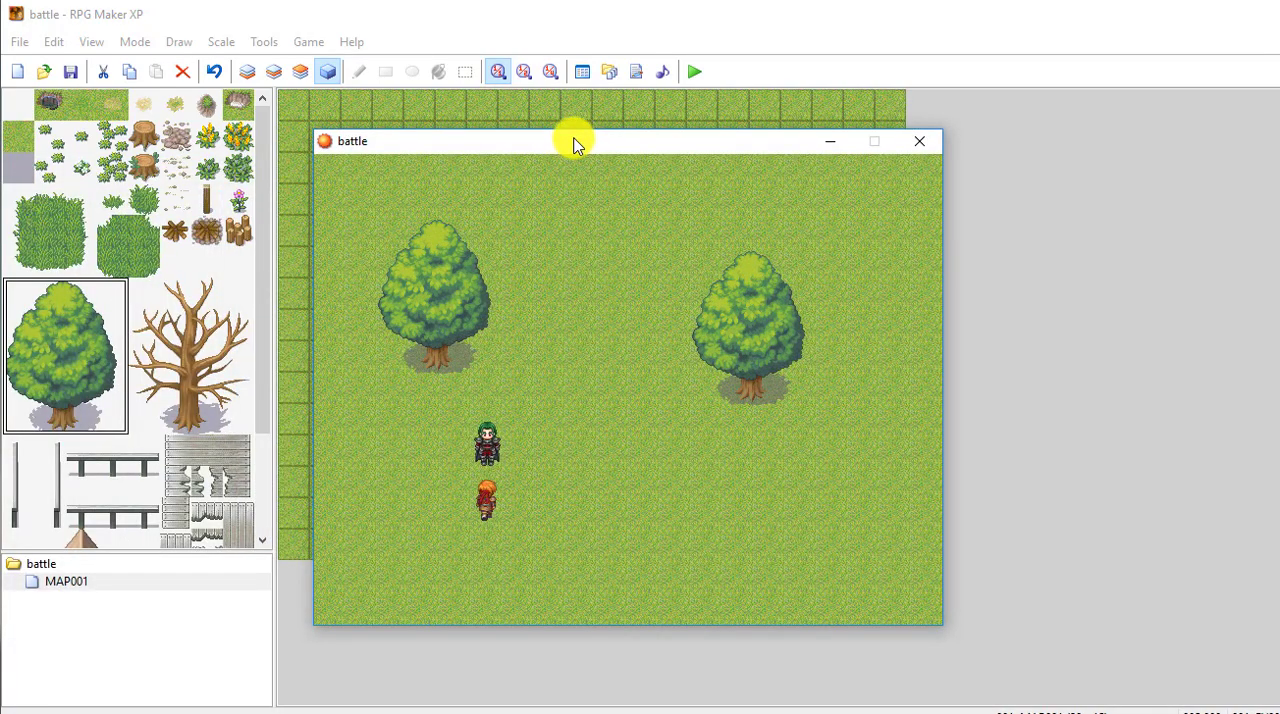
key(Up)
key(Return)
key(Return)
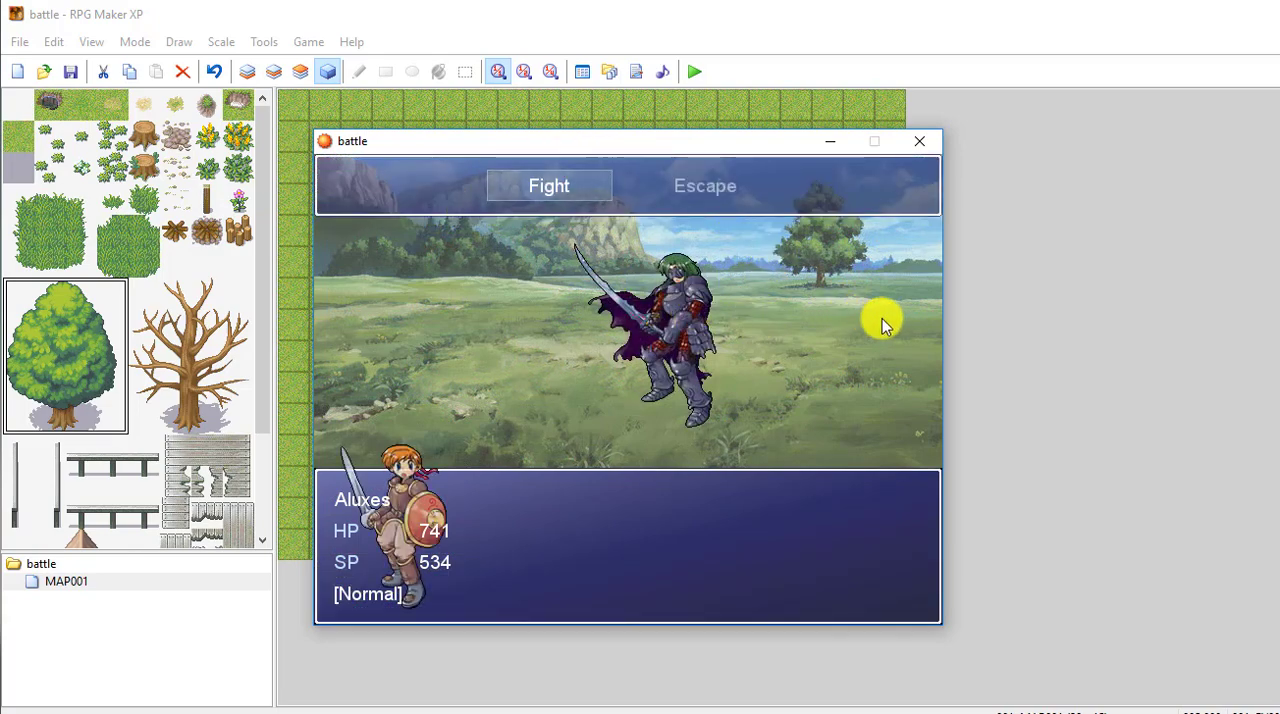
Step: Fight the green-haired enemy with a normal attack and the Cross Cut skill, and close the playtest
key(Return)
key(Return)
key(Return)
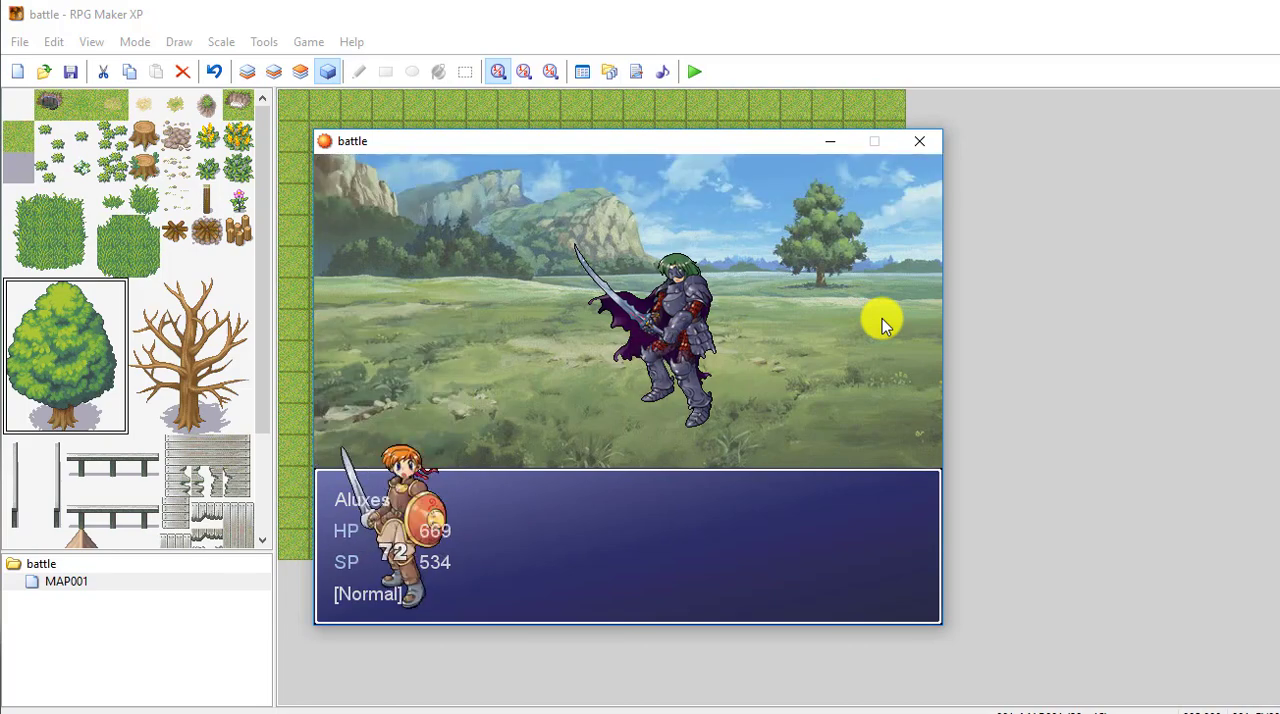
key(Return)
key(Down)
key(Return)
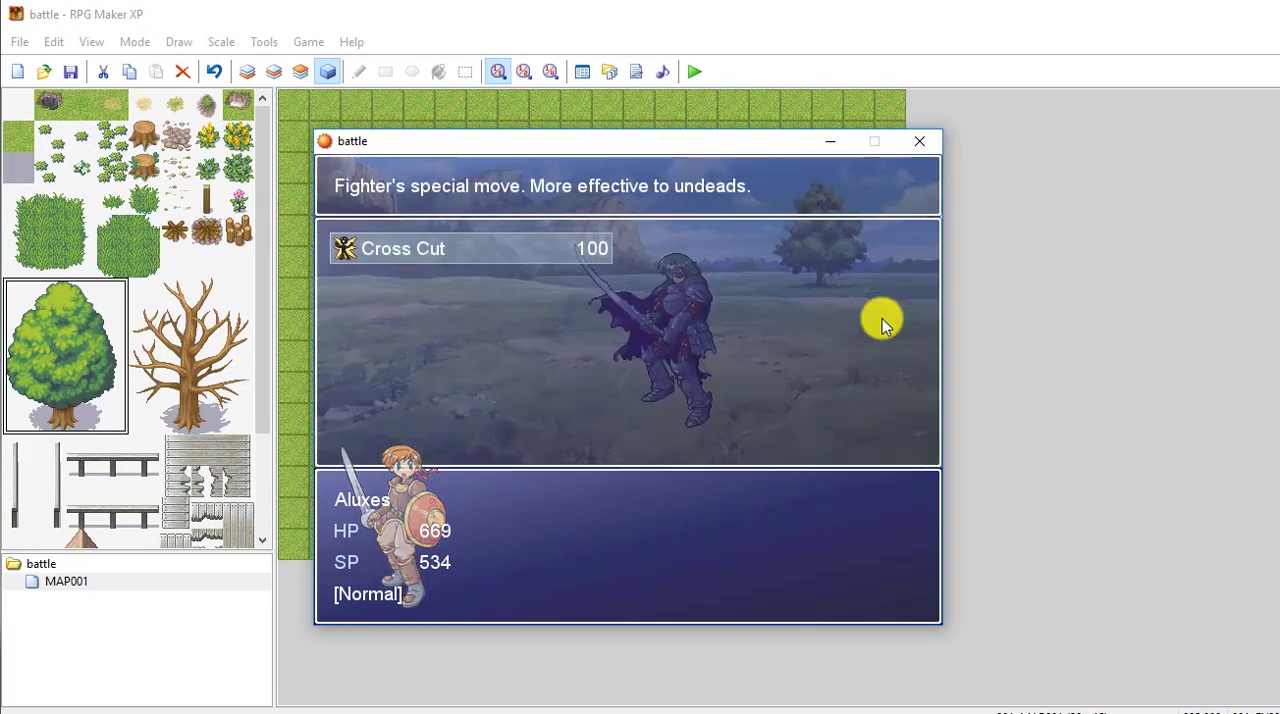
key(Return)
key(Return)
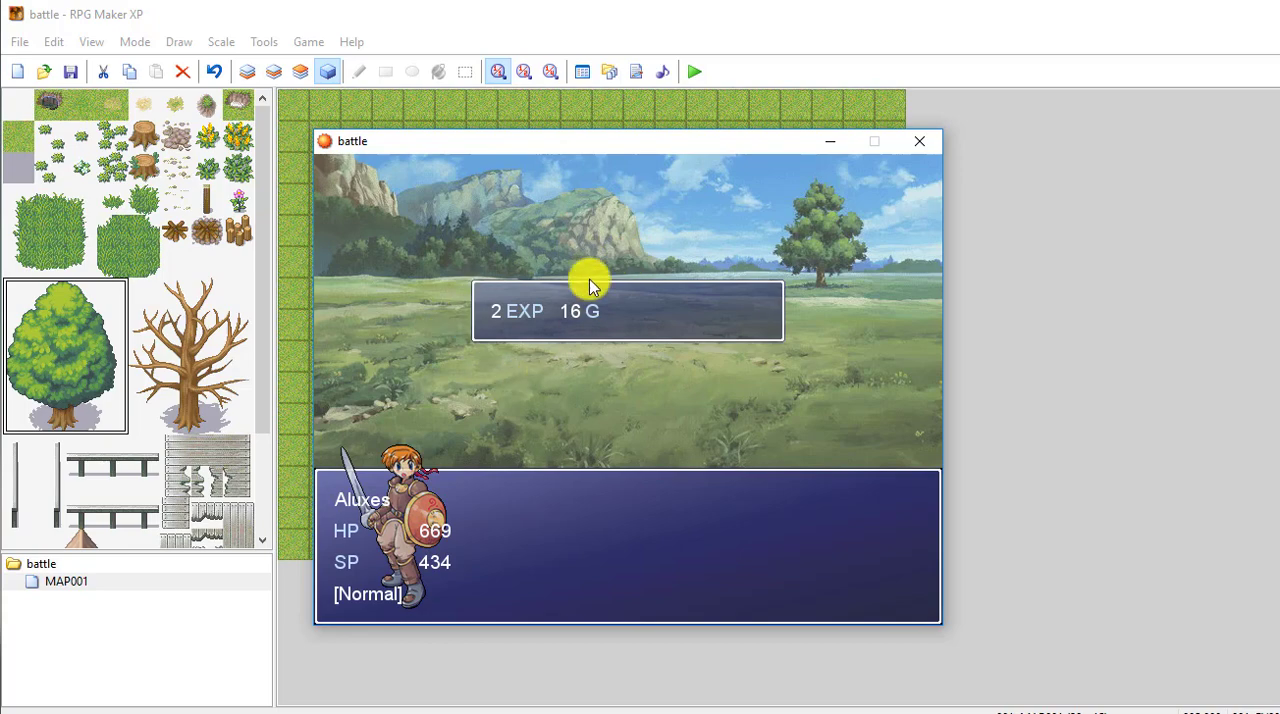
click(922, 146)
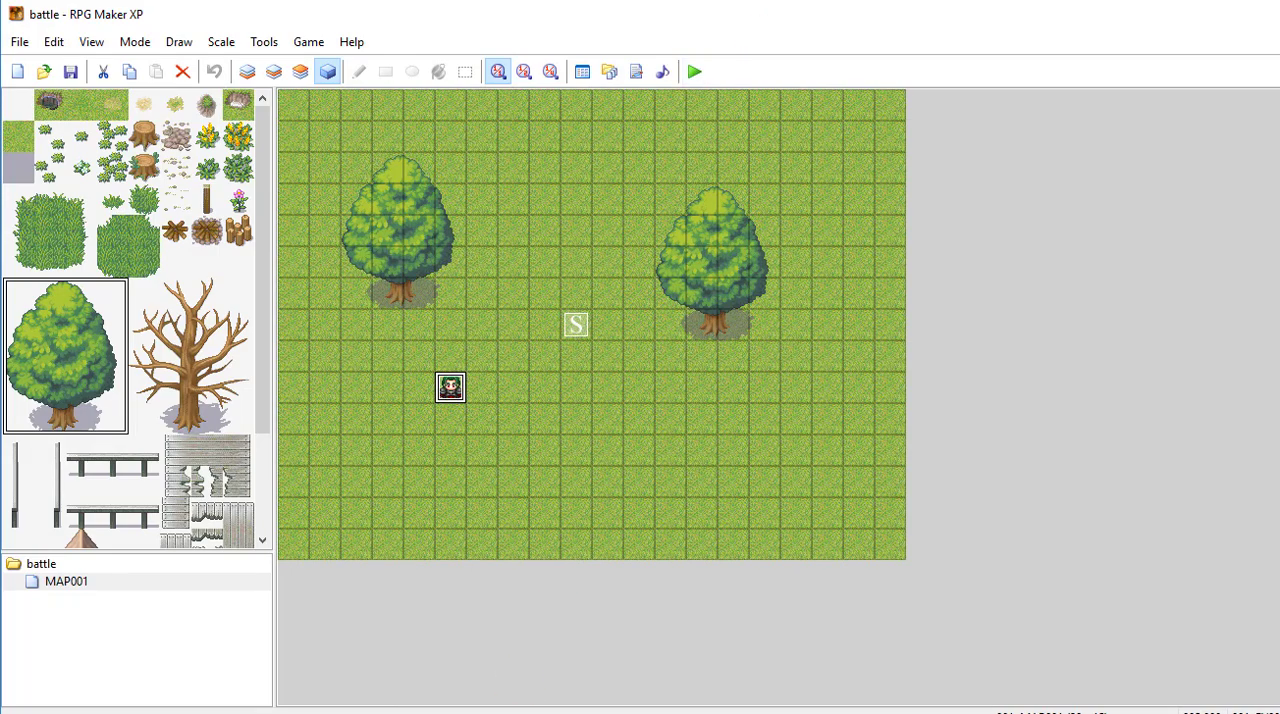
Step: Add a Control Self Switch command turning A ON after the battle processing in event EV001
right_click(453, 387)
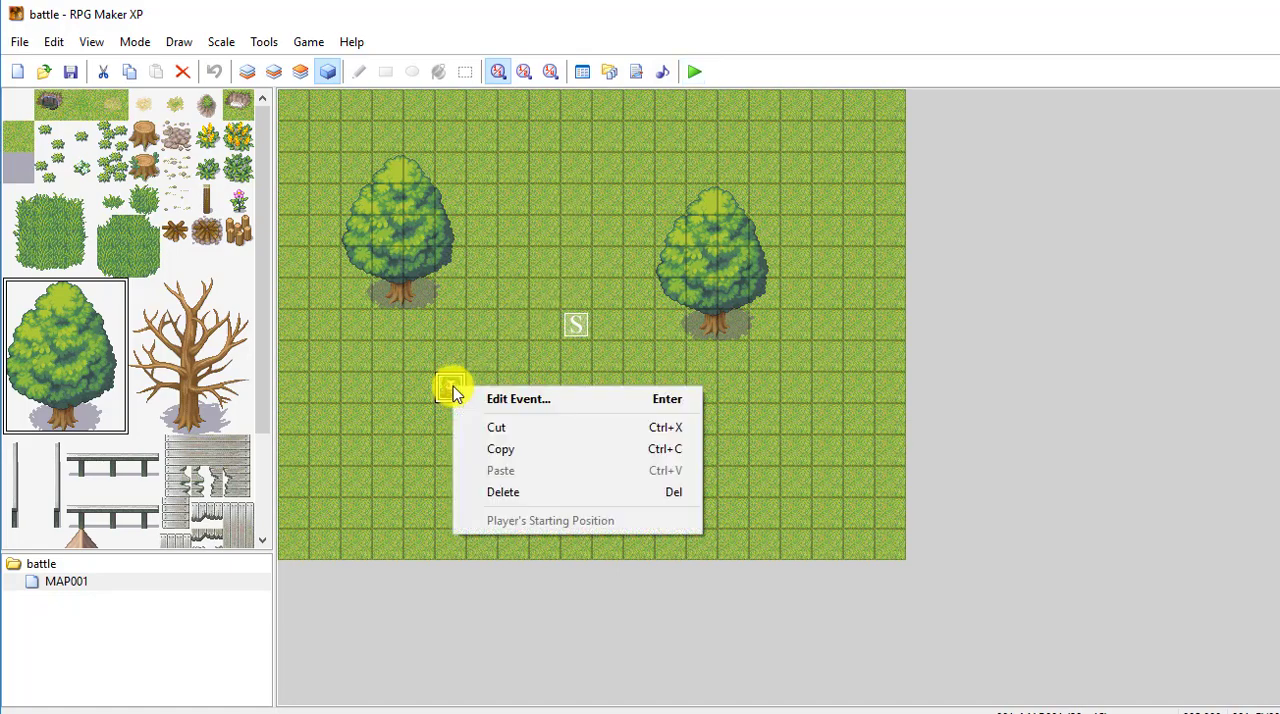
click(540, 408)
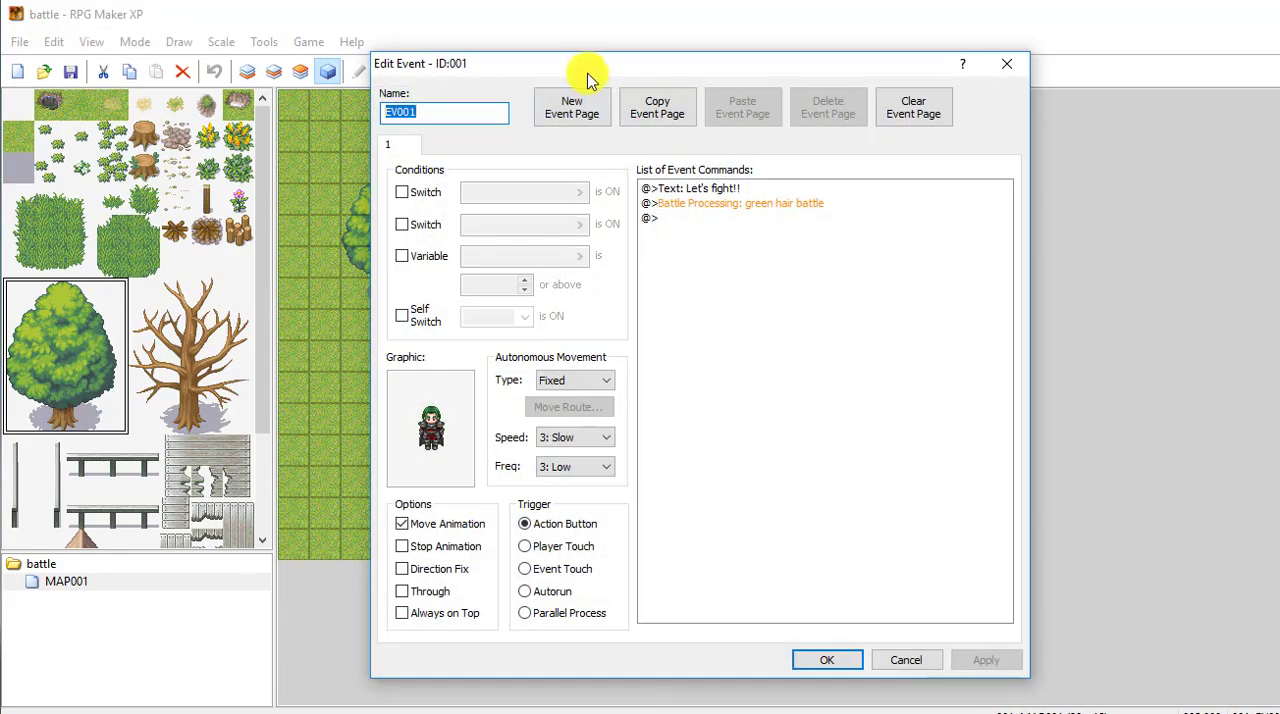
drag(623, 71, 695, 77)
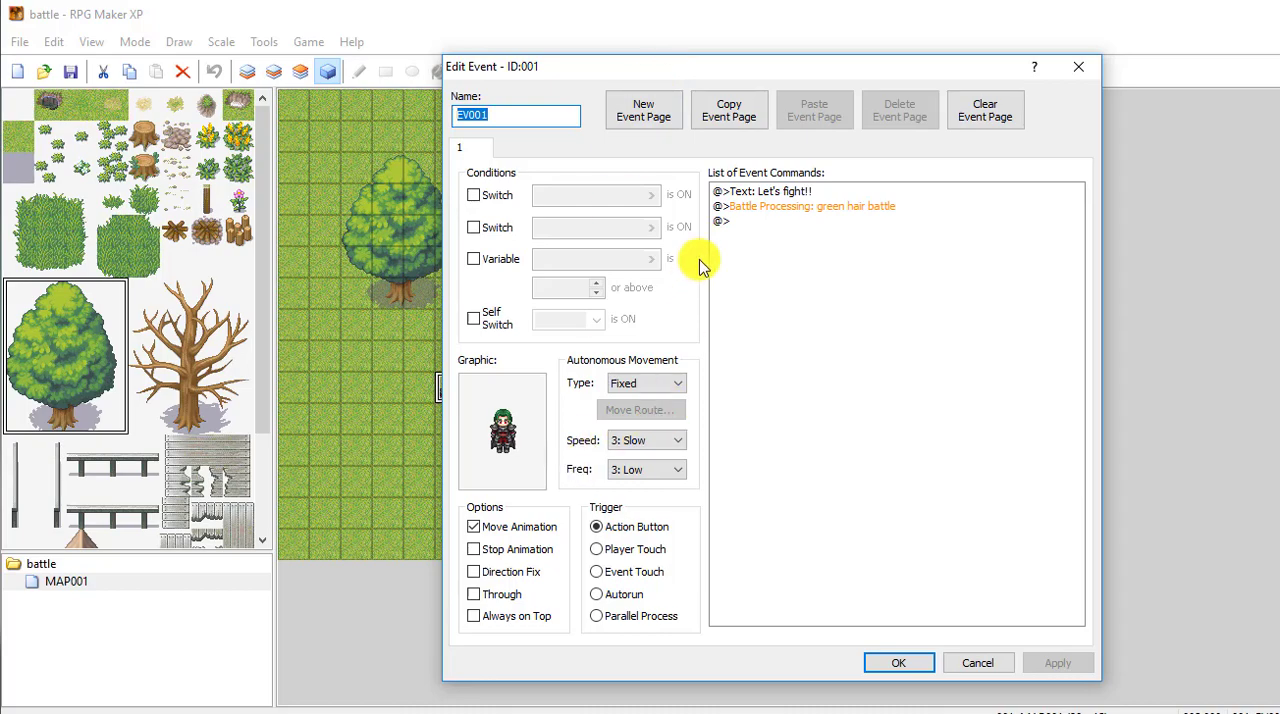
click(752, 222)
right_click(752, 222)
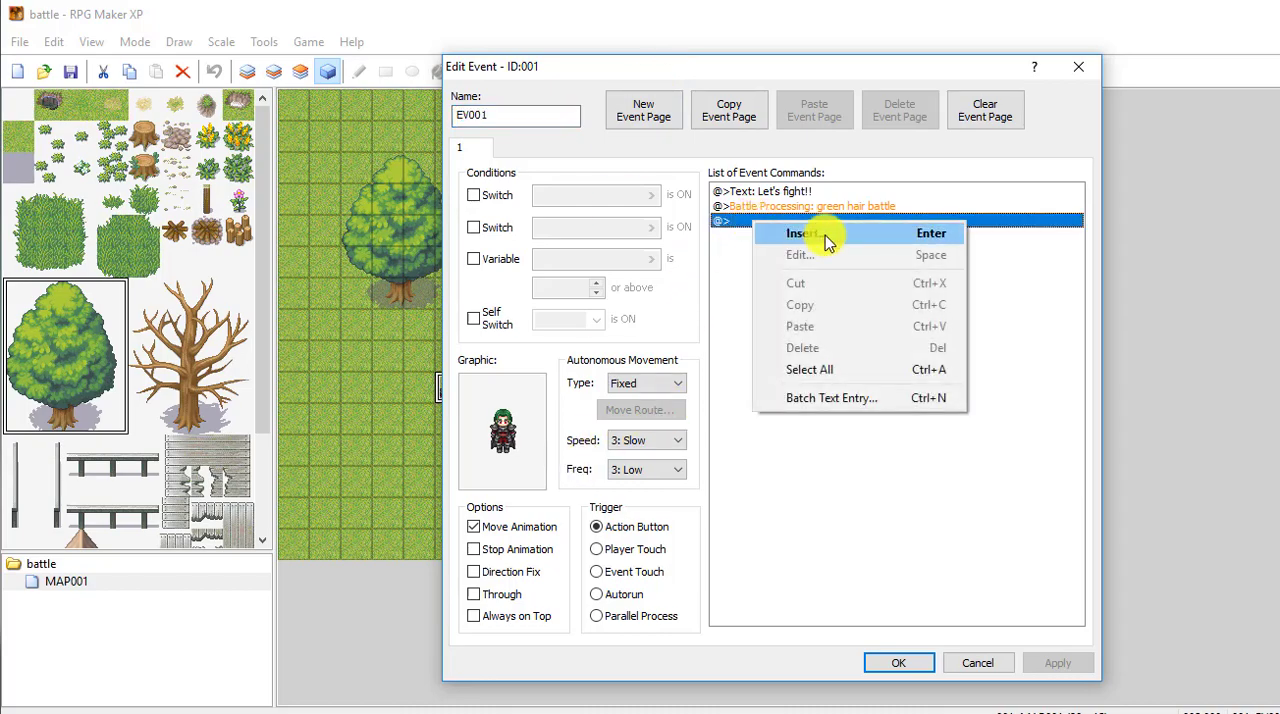
click(825, 235)
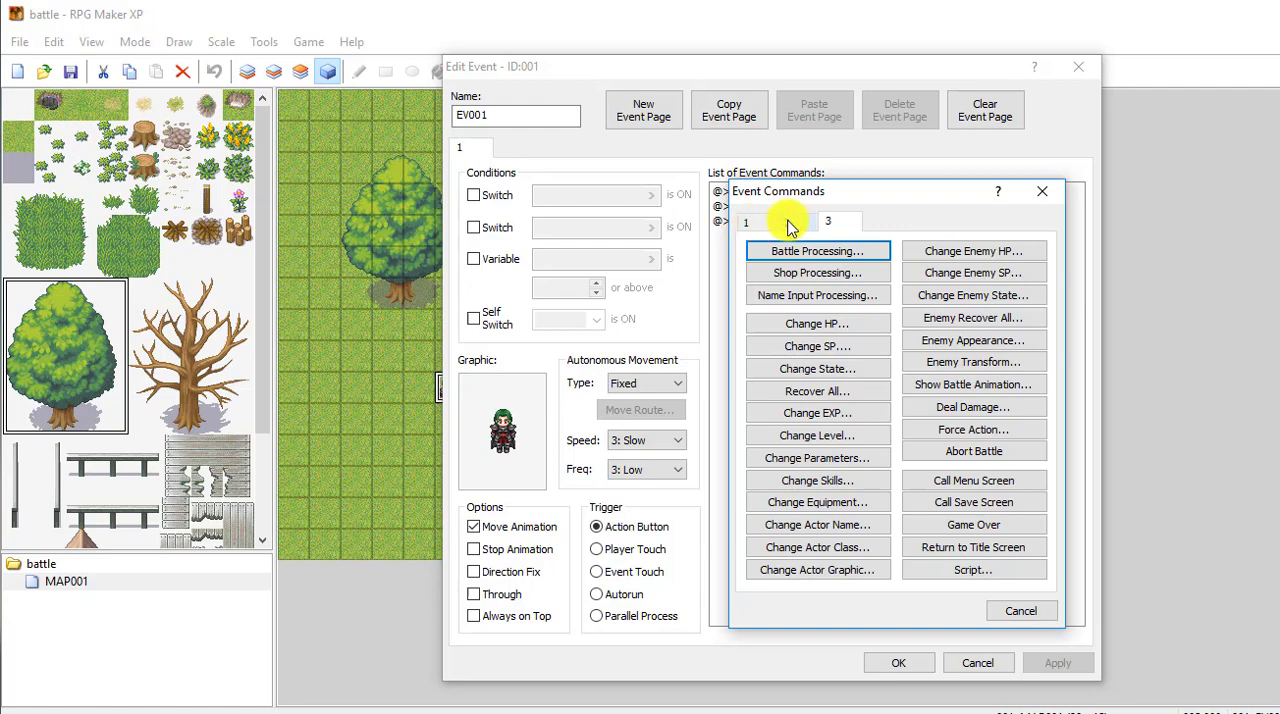
click(750, 222)
click(932, 298)
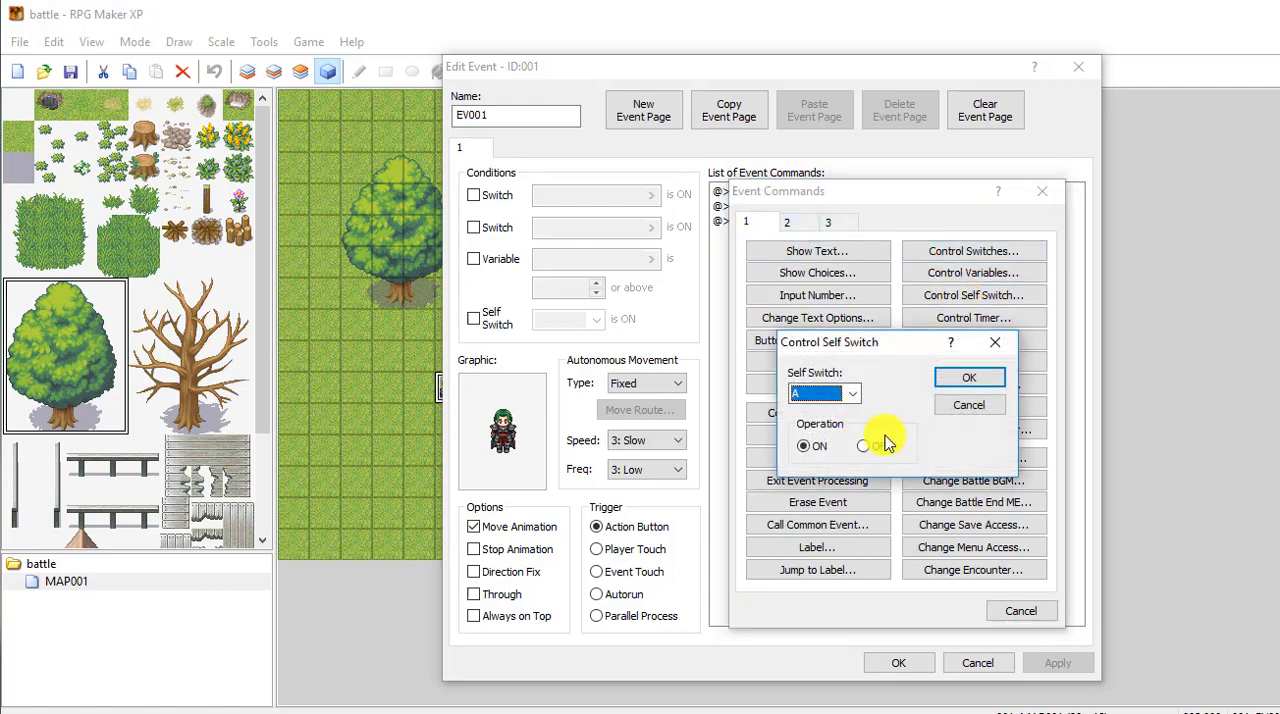
click(970, 378)
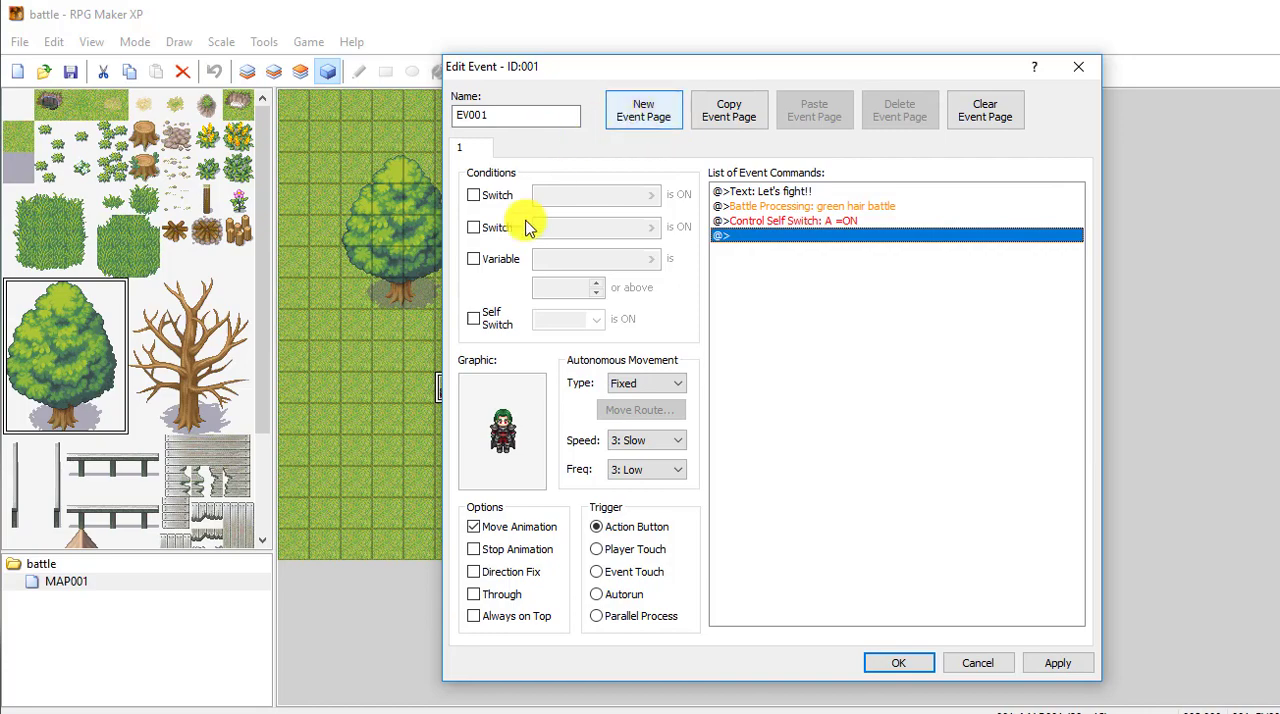
Step: Add a blank second page to EV001 conditioned on Self Switch A being ON, and save the event
click(648, 112)
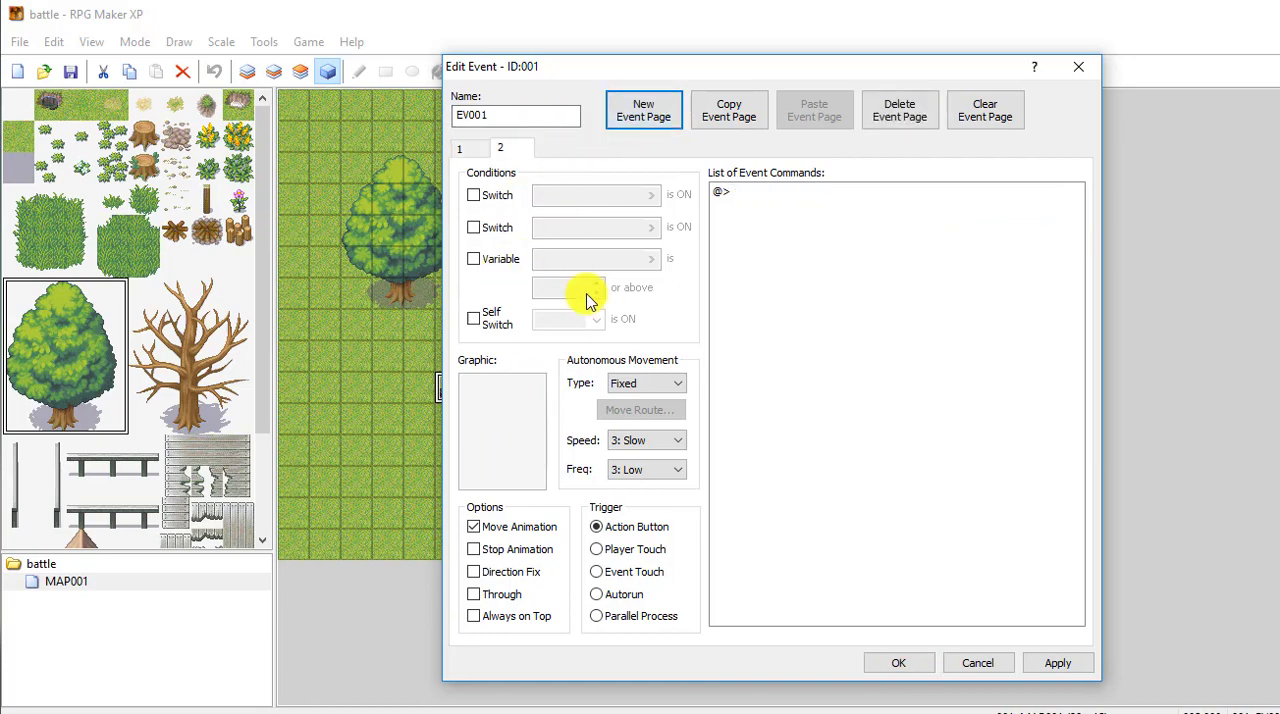
click(473, 319)
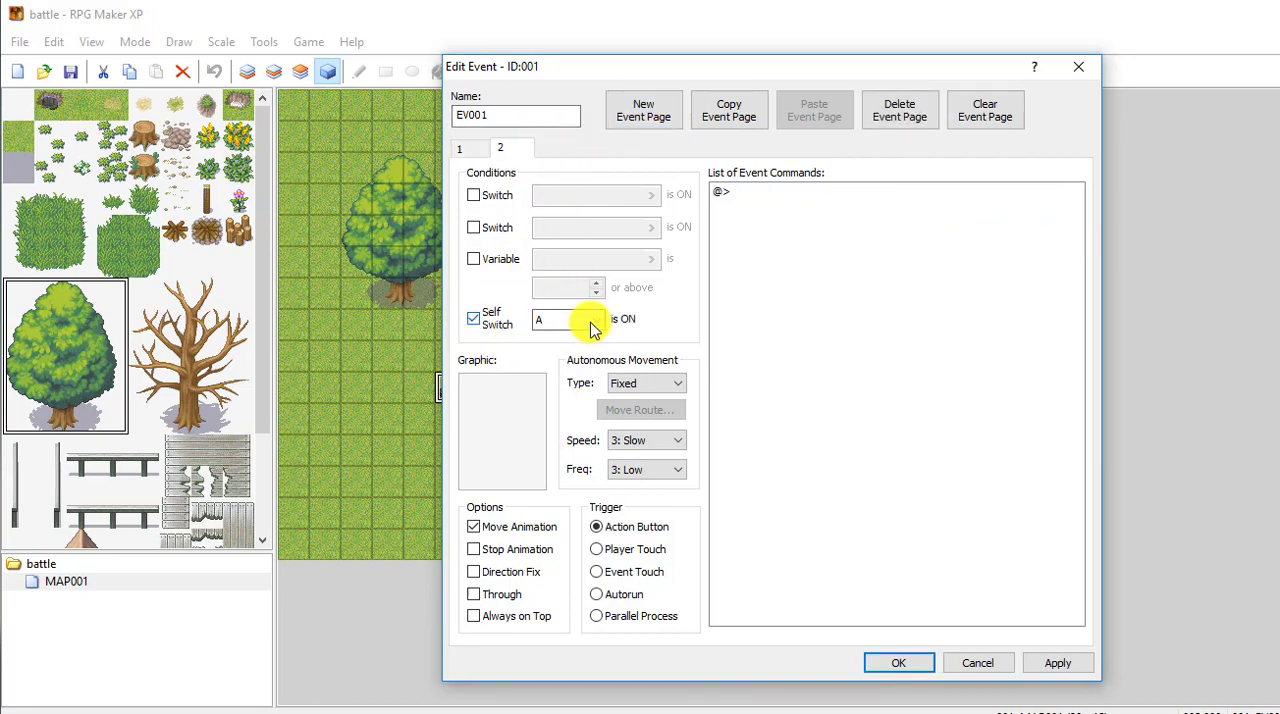
click(1056, 663)
click(898, 663)
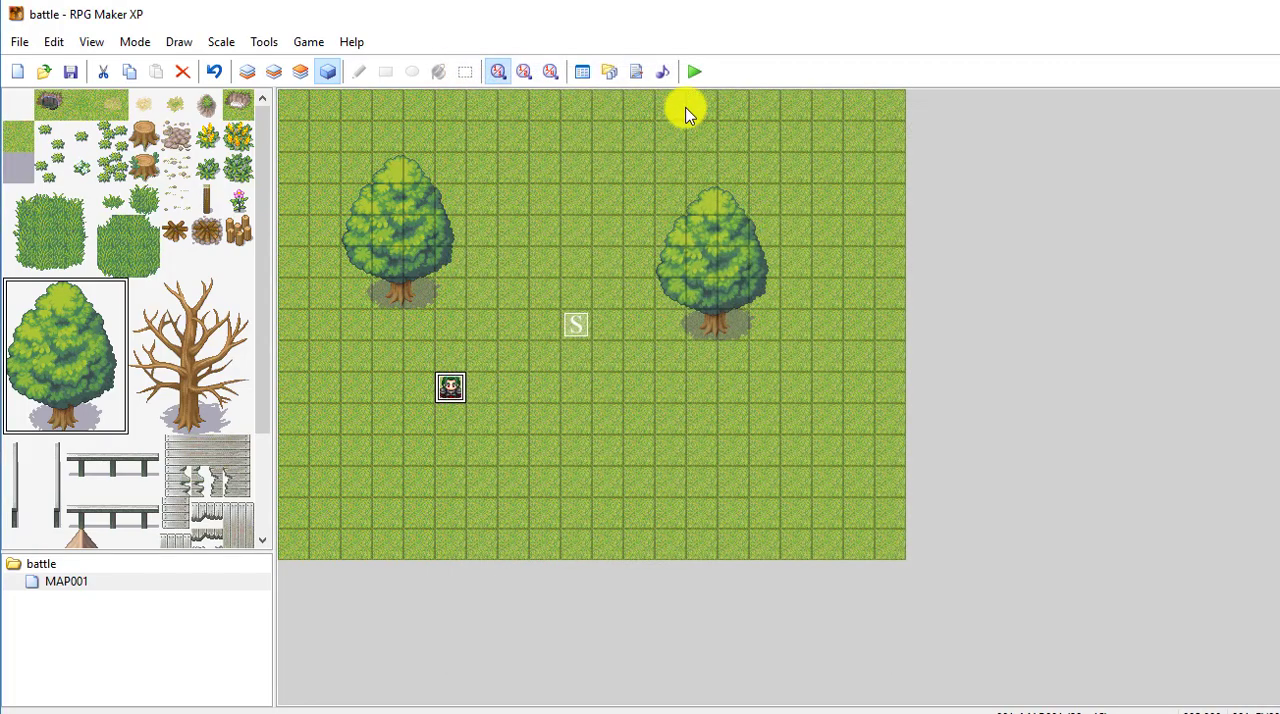
Step: Save the changes, playtest the game again and start the battle by talking to the green-haired character
click(692, 72)
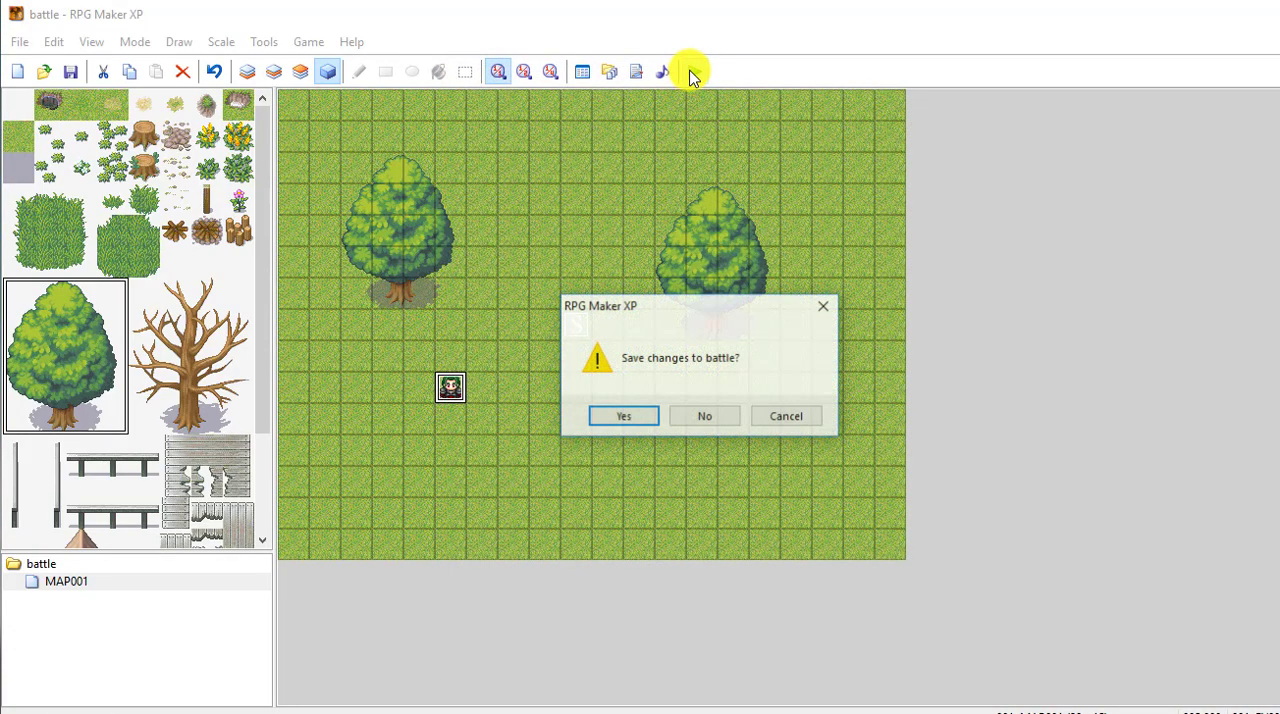
click(634, 415)
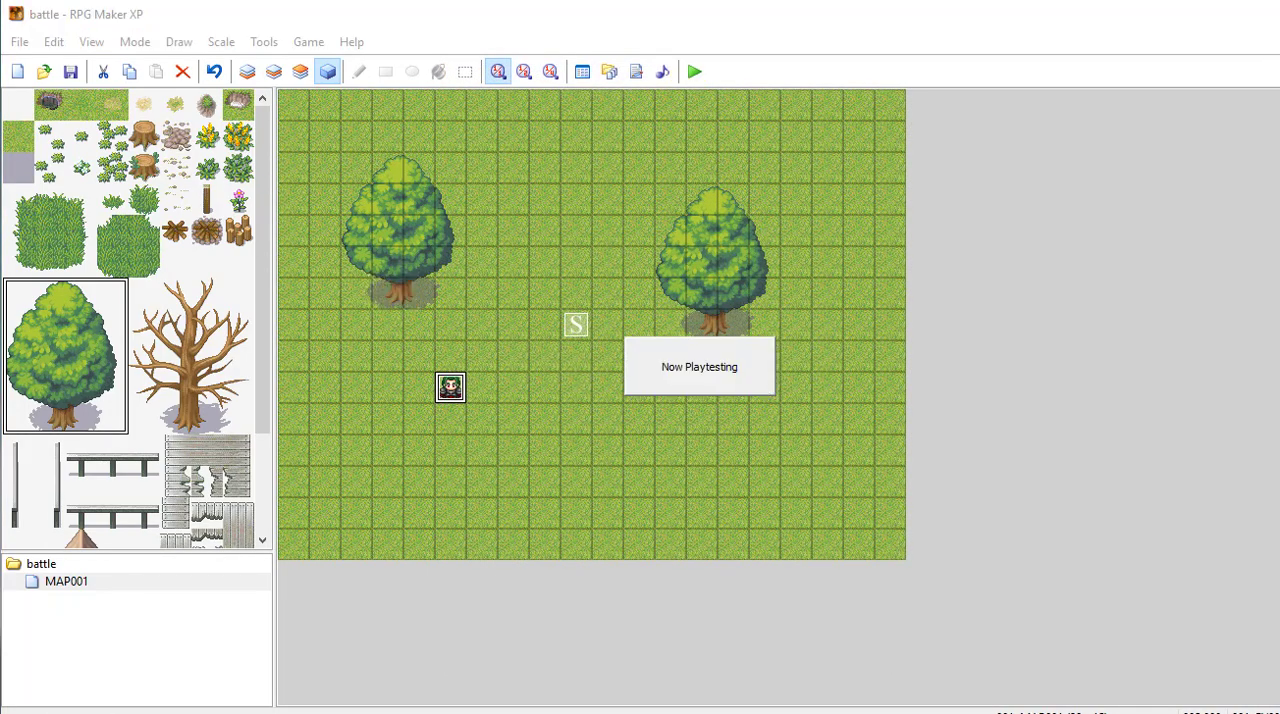
key(Return)
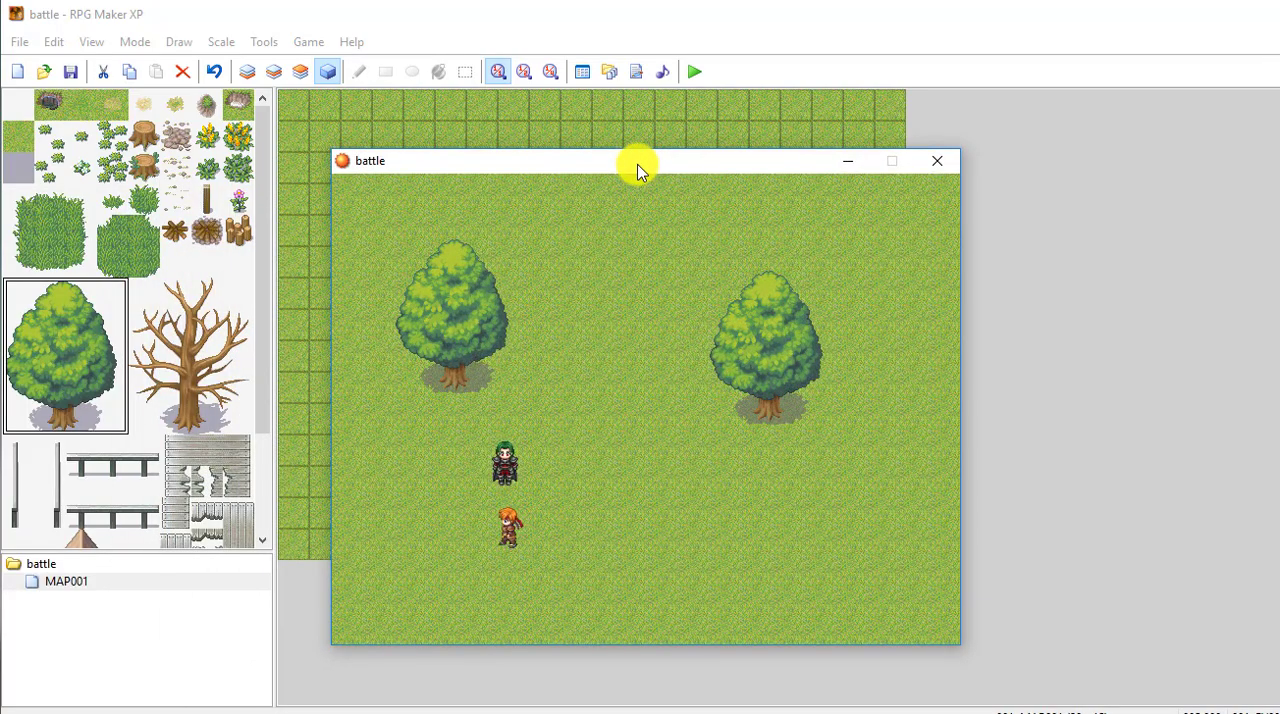
key(Up)
key(Return)
key(Return)
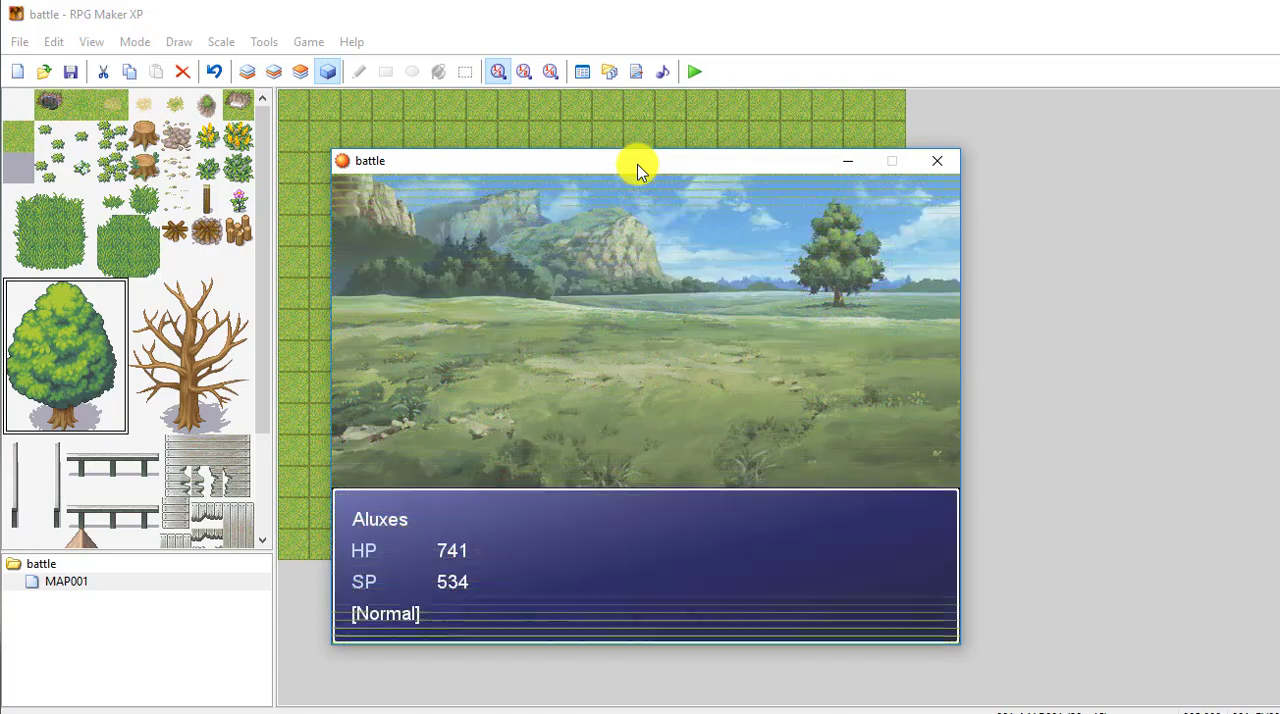
Step: Use Cross Cut on the green-haired enemy and dismiss the battle rewards to return to the map
key(Return)
key(Down)
key(Return)
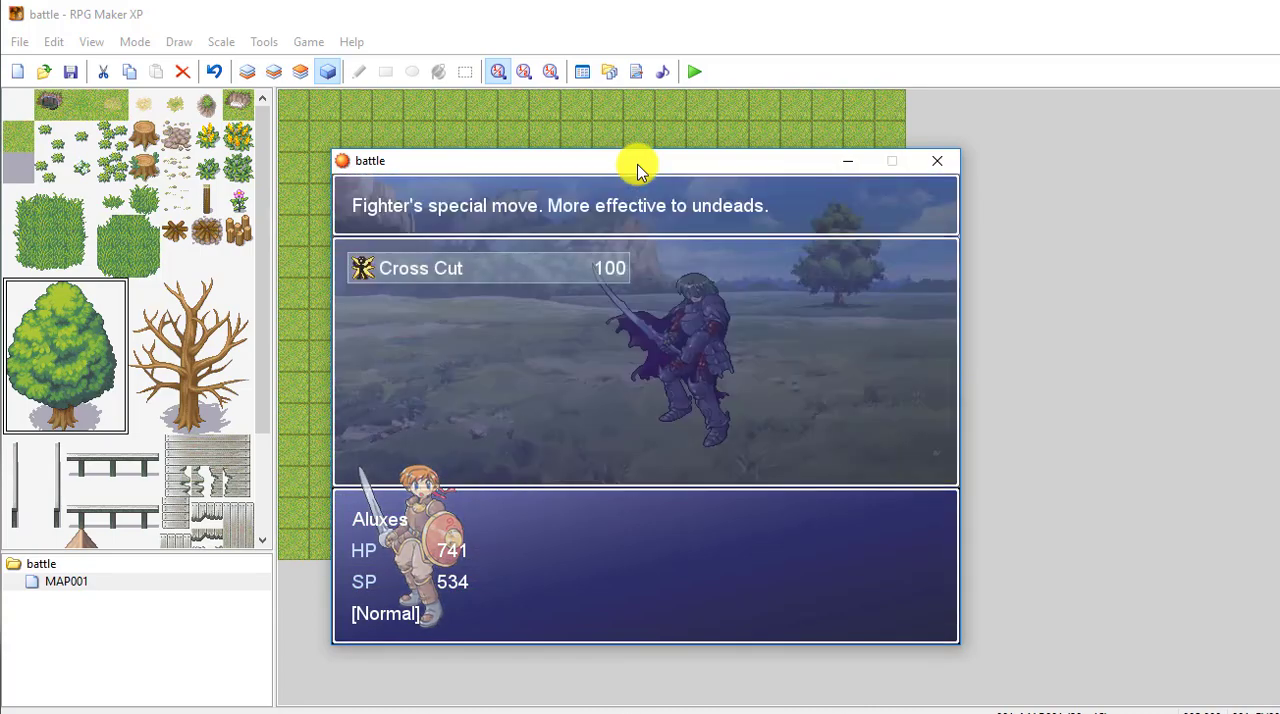
key(Return)
key(Return)
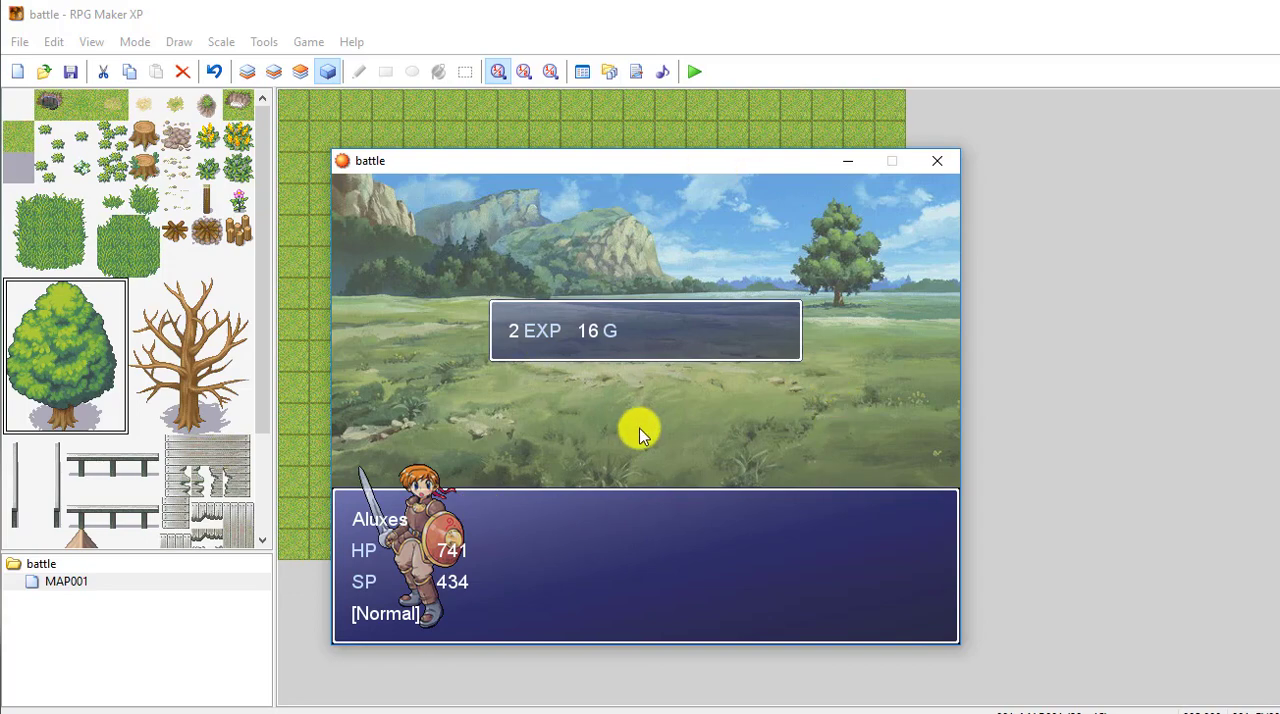
key(Return)
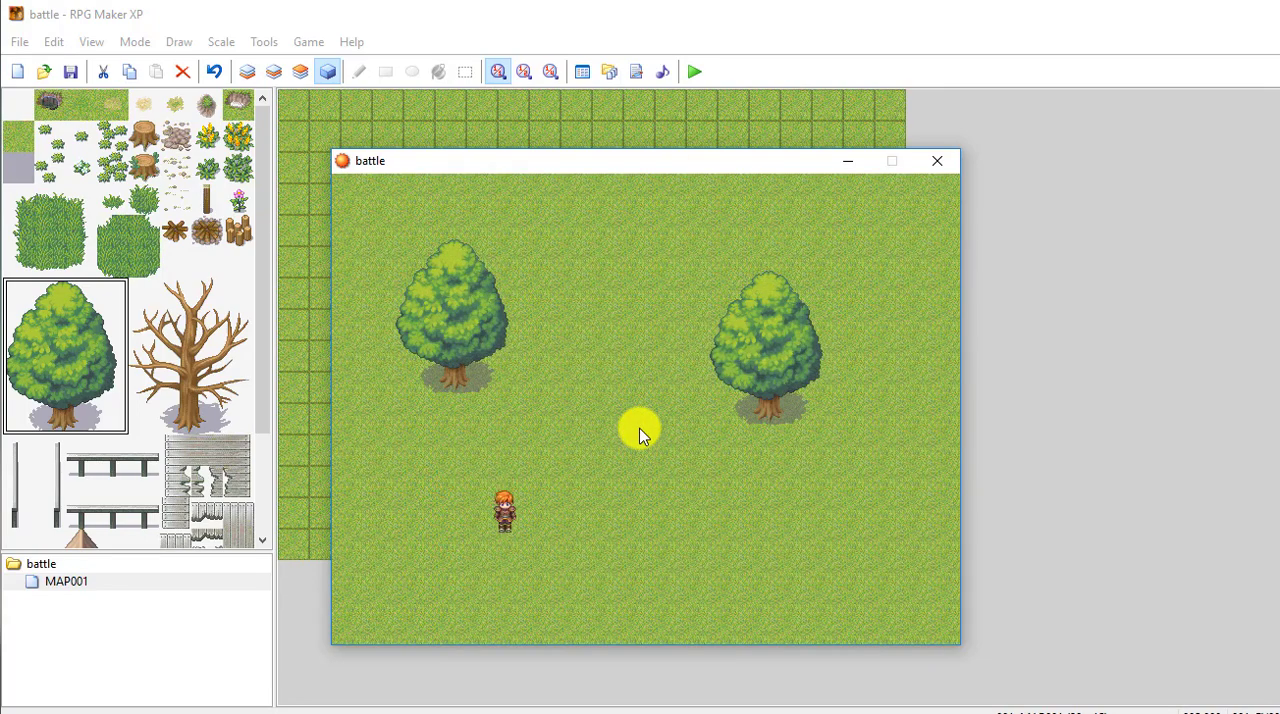